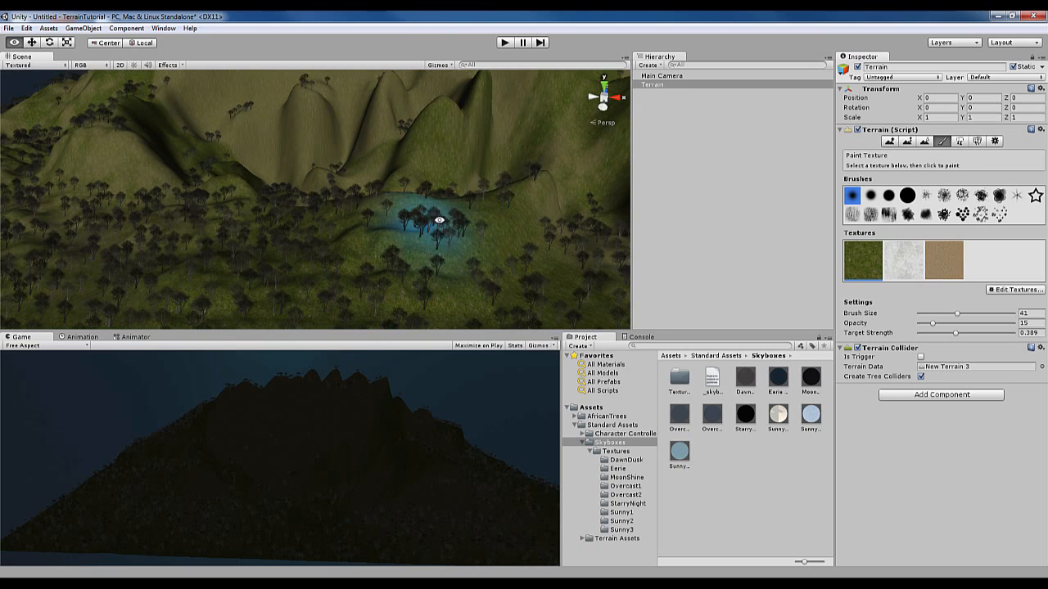
# Set the Paint Height target height to 125 and lower part of the terrain's front edge with the soft brush.
pyautogui.keyDown('alt'); pyautogui.moveTo(467, 218); pyautogui.dragTo(490, 230); pyautogui.keyUp('alt')
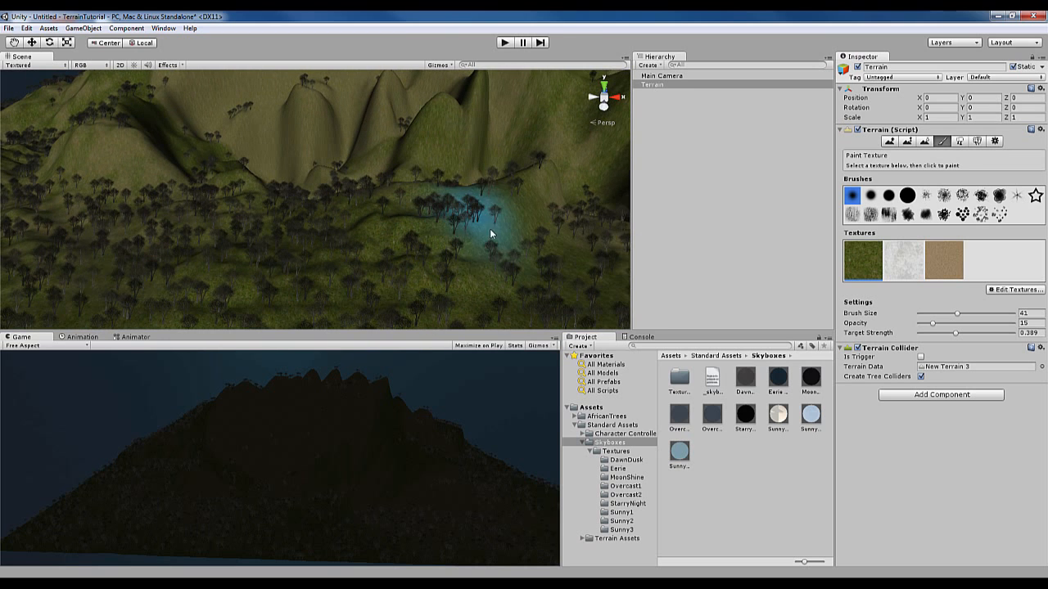
pyautogui.click(909, 143)
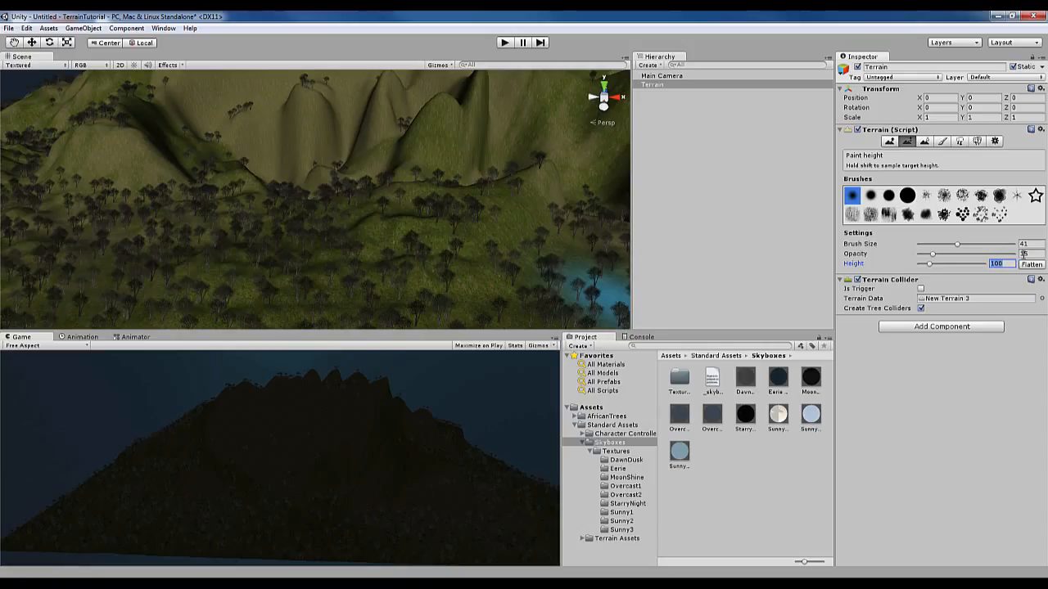
pyautogui.write('125')
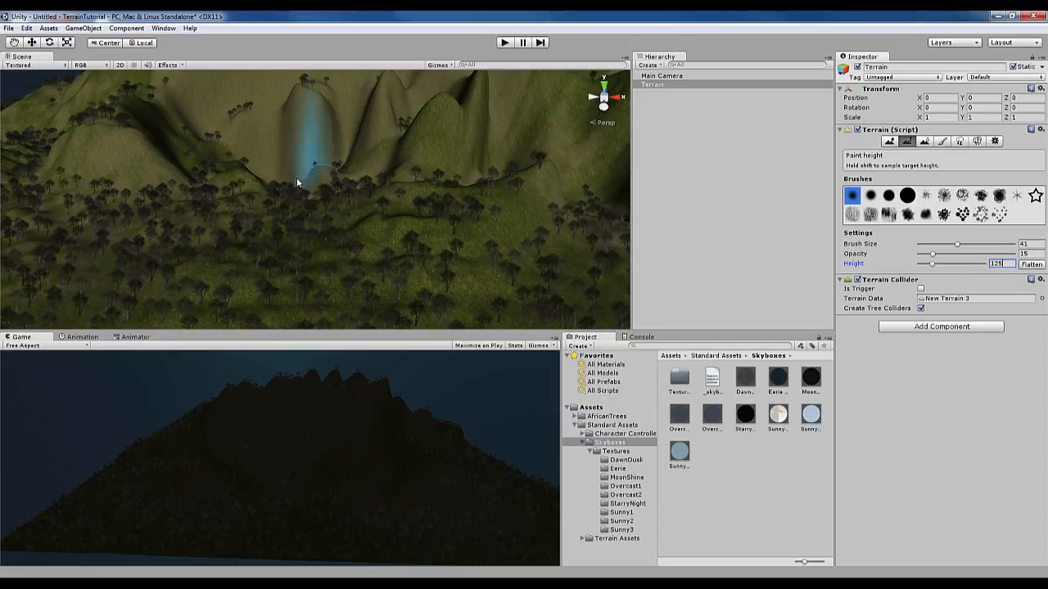
pyautogui.scroll(-3, 374, 273)
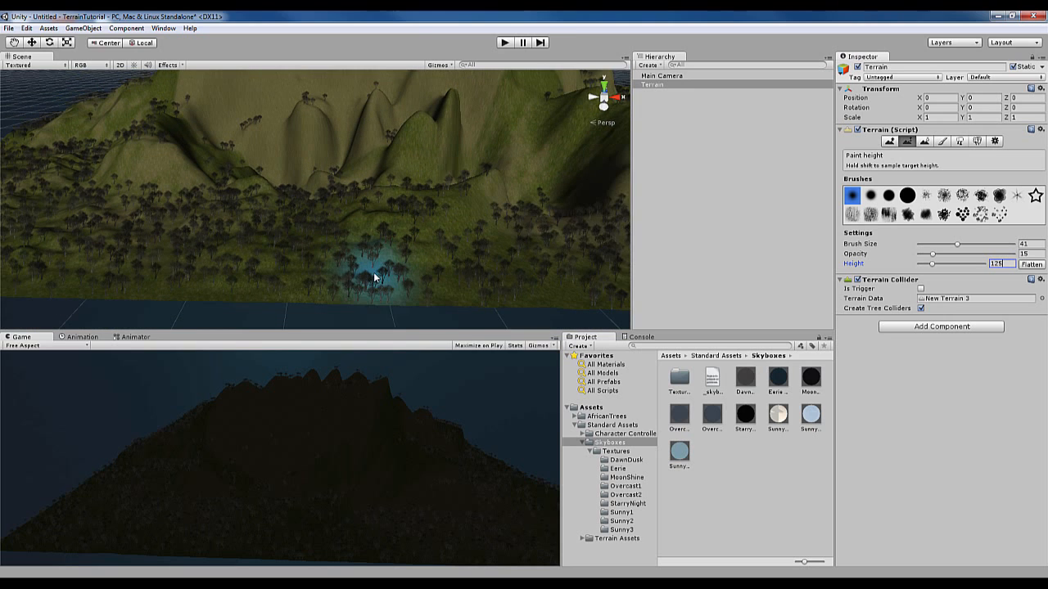
pyautogui.scroll(1, 375, 272)
pyautogui.moveTo(390, 292)
pyautogui.mouseDown()
pyautogui.moveTo(303, 288)
pyautogui.moveTo(371, 283)
pyautogui.moveTo(304, 264)
pyautogui.moveTo(339, 266)
pyautogui.moveTo(353, 255)
pyautogui.moveTo(337, 246)
pyautogui.moveTo(330, 253)
pyautogui.moveTo(358, 267)
pyautogui.moveTo(410, 268)
pyautogui.mouseUp()
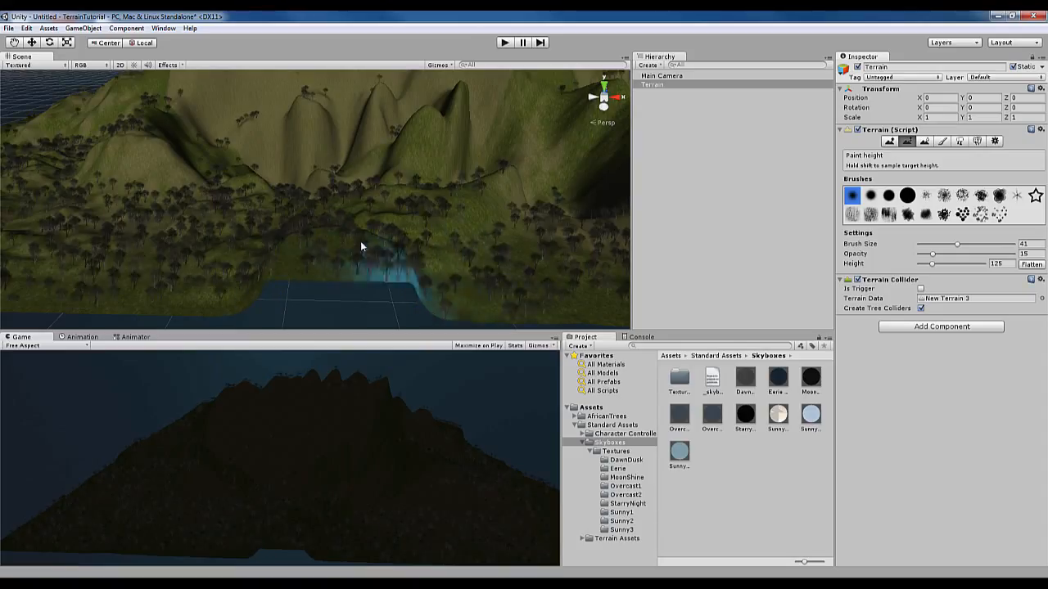
pyautogui.scroll(3, 361, 241)
pyautogui.scroll(2, 387, 275)
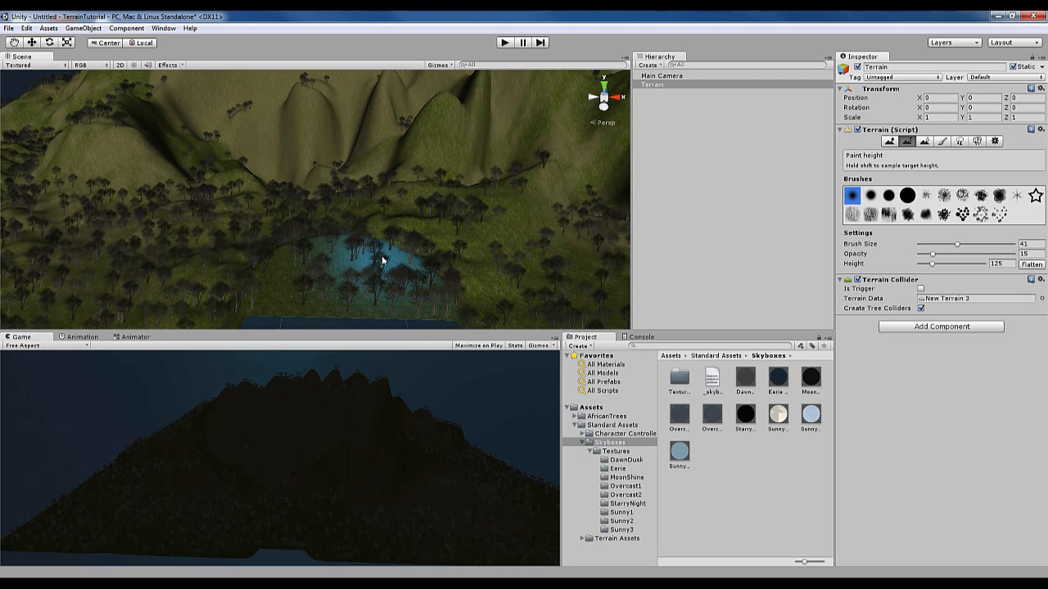
# Flatten the entrance area at the terrain's front edge using the large solid round brush at size 69 and opacity 100.
pyautogui.keyDown('alt'); pyautogui.moveTo(383, 248); pyautogui.dragTo(387, 262); pyautogui.keyUp('alt')
pyautogui.keyDown('alt'); pyautogui.scroll(-2, 386, 258); pyautogui.keyUp('alt')
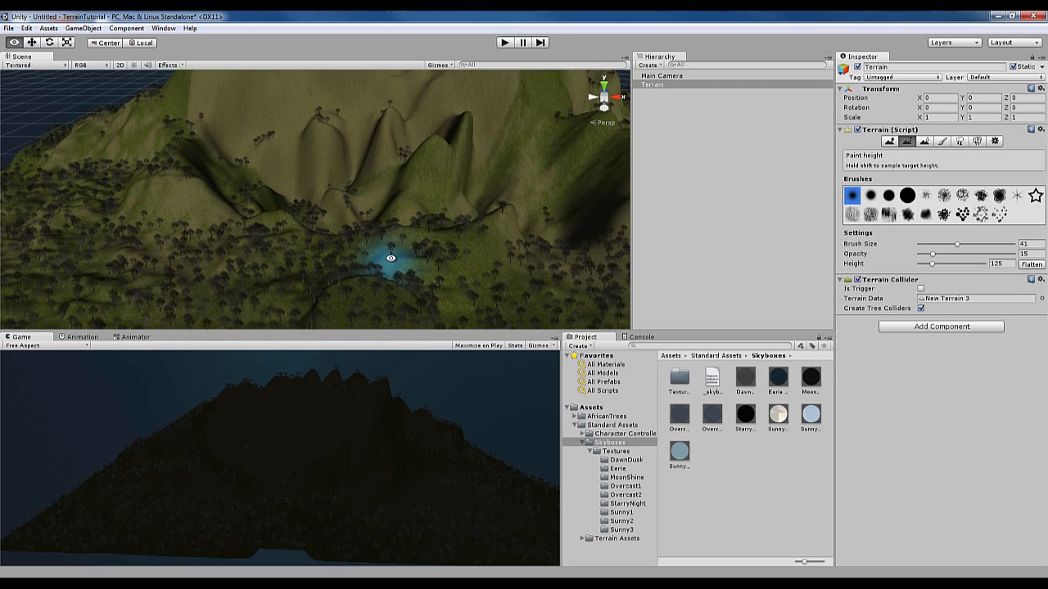
pyautogui.keyDown('alt'); pyautogui.scroll(-5, 381, 253); pyautogui.keyUp('alt')
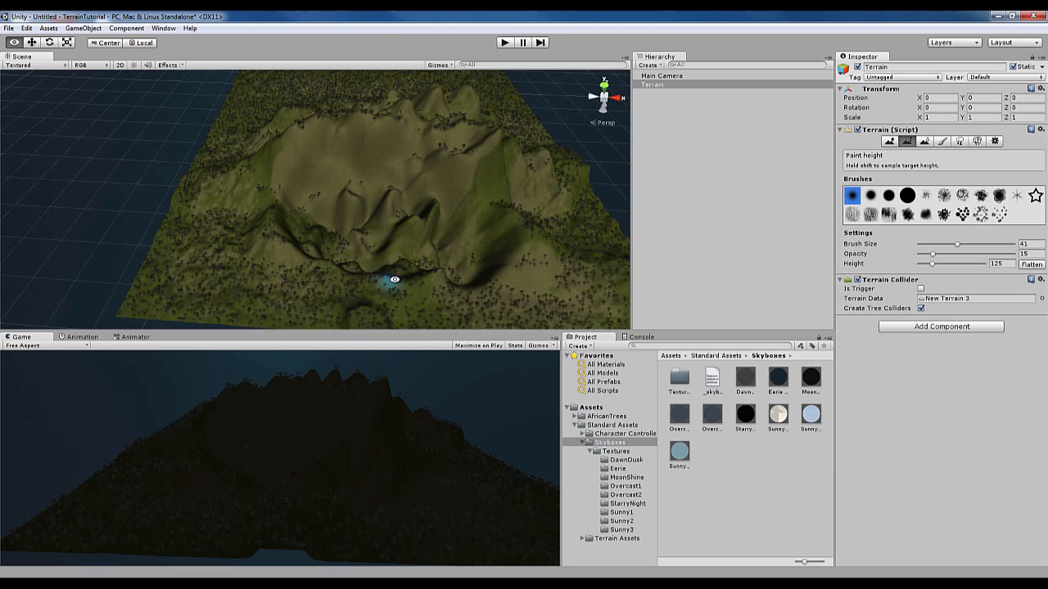
pyautogui.keyDown('alt'); pyautogui.scroll(-3, 394, 279); pyautogui.keyUp('alt')
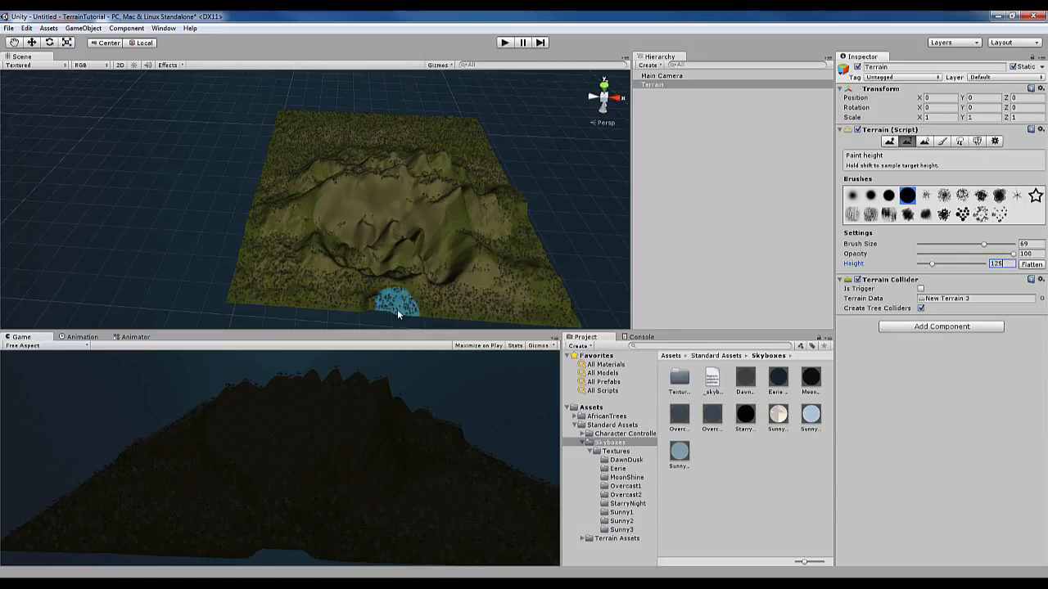
pyautogui.moveTo(397, 311); pyautogui.dragTo(401, 308)
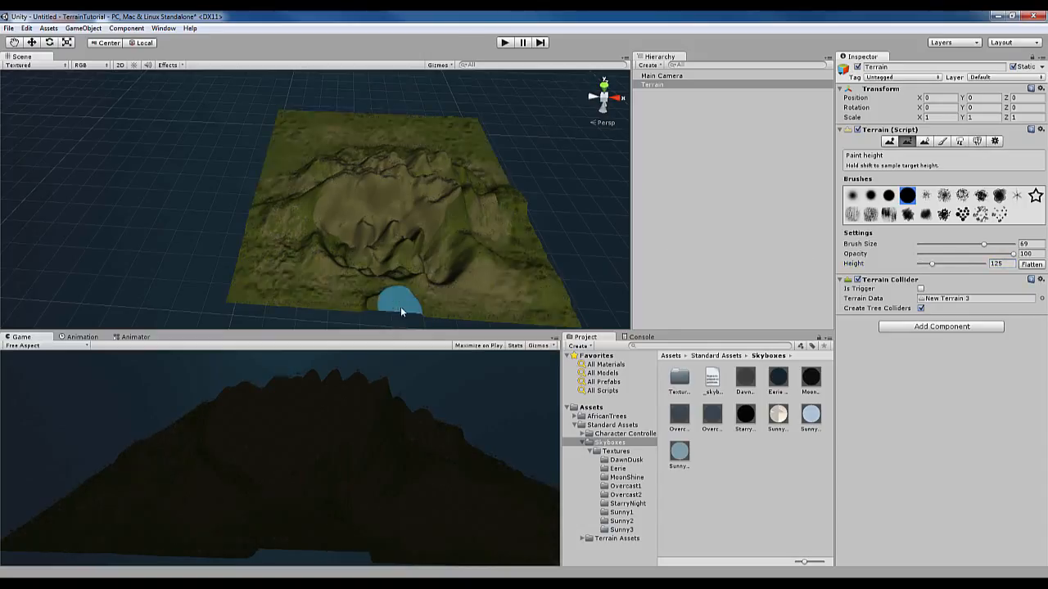
pyautogui.scroll(5, 463, 246)
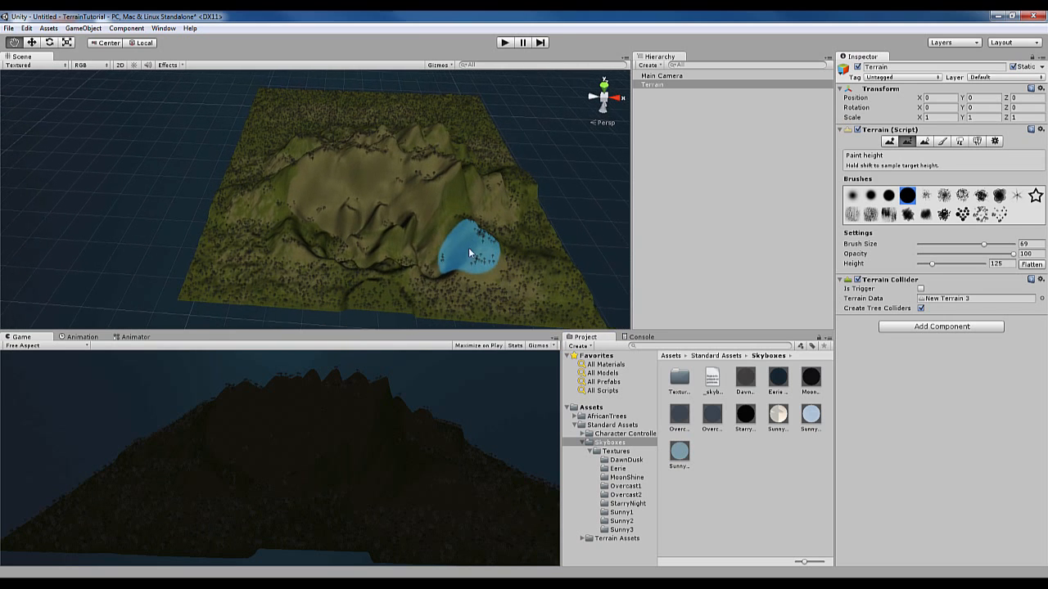
# Reduce the brush size to 28 and carve a flat path from the front entrance through the mountains to the far edge.
pyautogui.moveTo(969, 248); pyautogui.dragTo(947, 248)
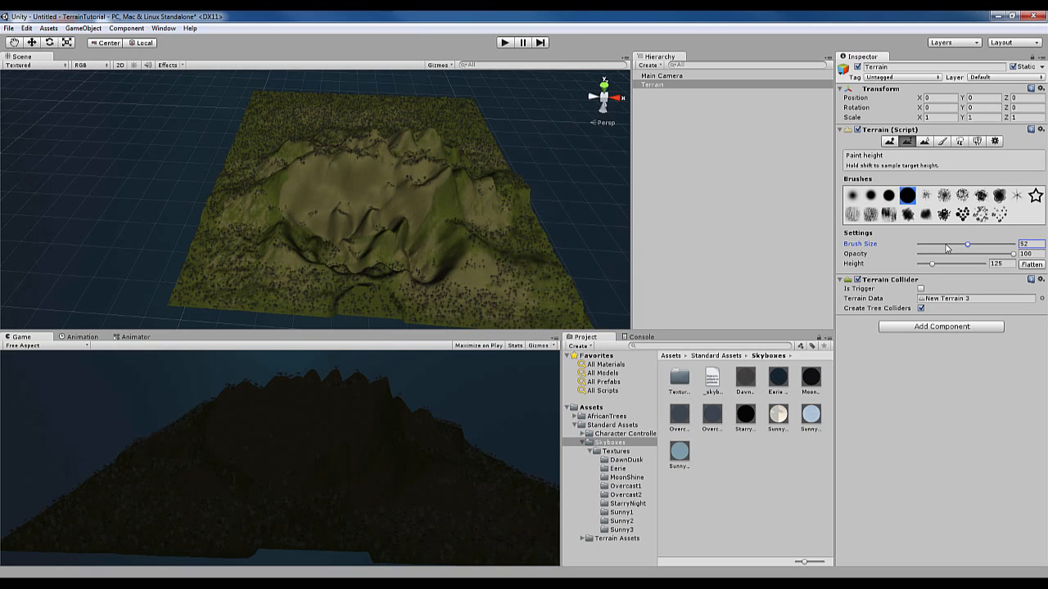
pyautogui.moveTo(367, 288); pyautogui.dragTo(369, 287)
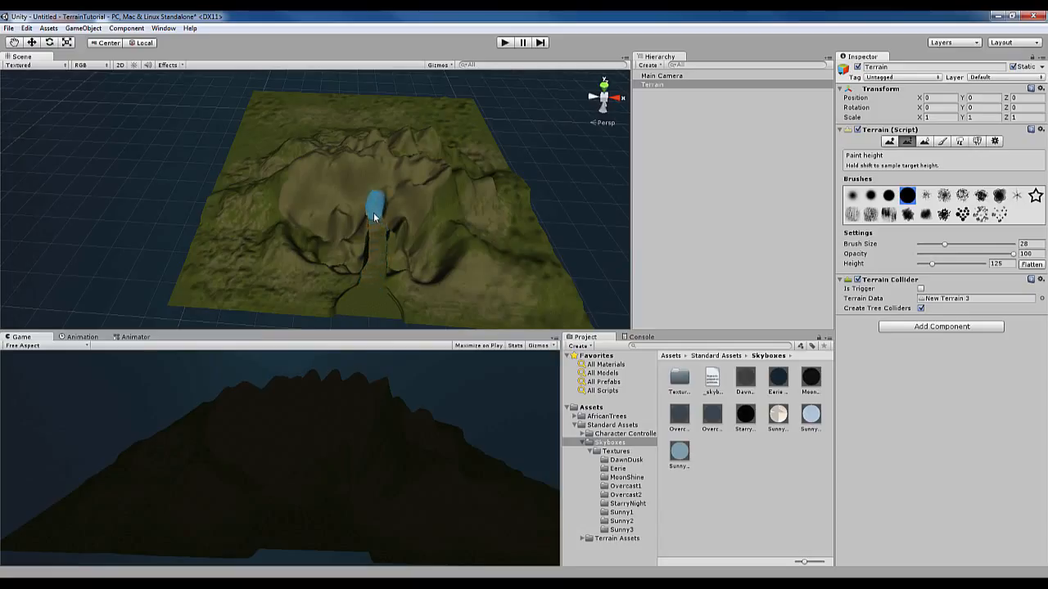
pyautogui.moveTo(374, 212)
pyautogui.mouseDown()
pyautogui.moveTo(371, 195)
pyautogui.moveTo(372, 232)
pyautogui.moveTo(382, 164)
pyautogui.moveTo(373, 215)
pyautogui.moveTo(373, 172)
pyautogui.mouseUp()
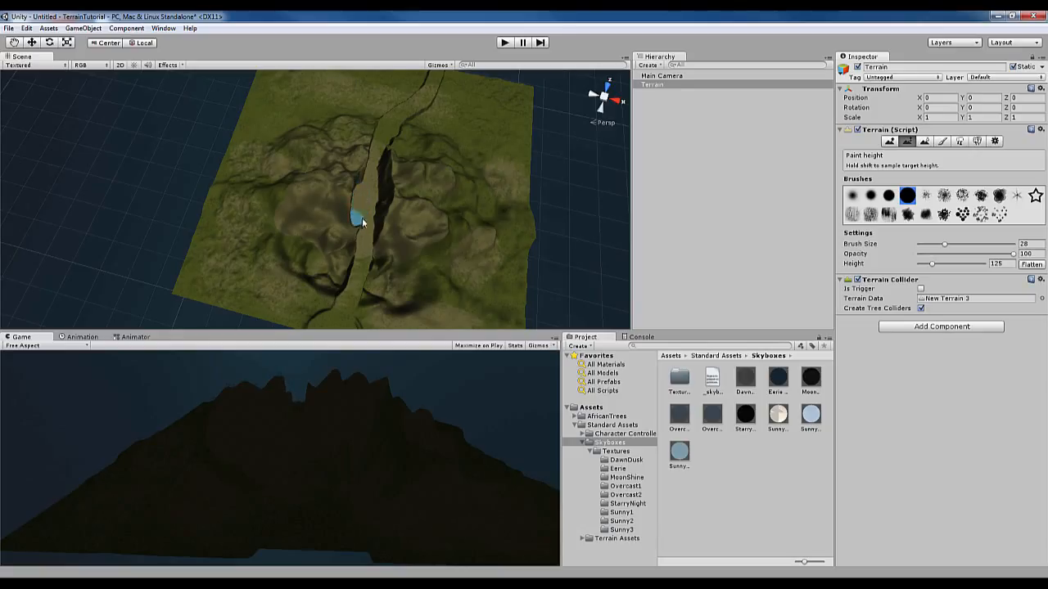
pyautogui.moveTo(382, 215)
pyautogui.keyDown('alt'); pyautogui.mouseDown()
pyautogui.moveTo(393, 154)
pyautogui.moveTo(376, 205)
pyautogui.mouseUp(); pyautogui.keyUp('alt')
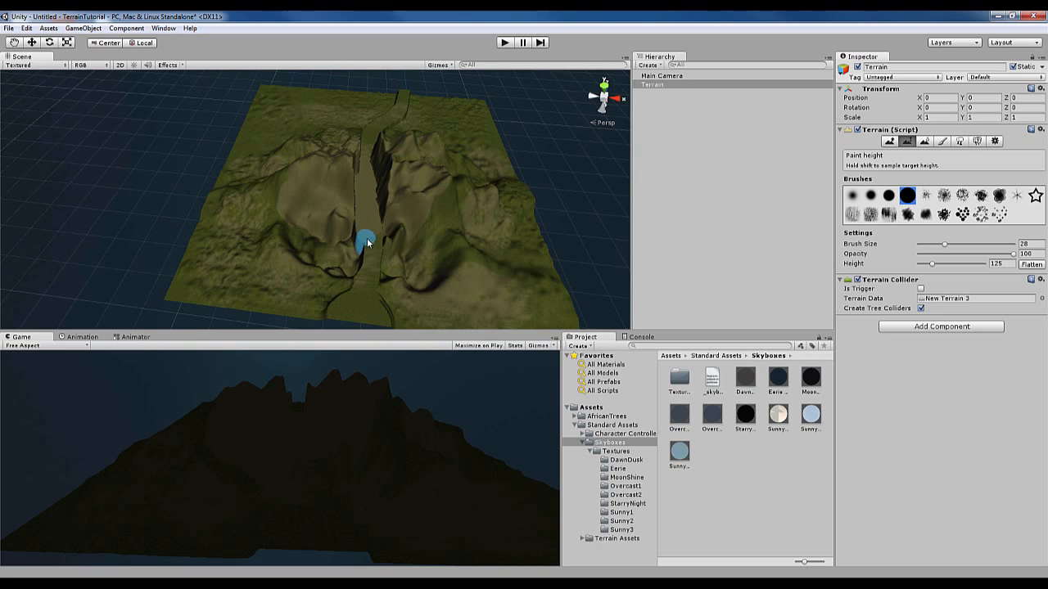
pyautogui.moveTo(368, 249)
pyautogui.mouseDown()
pyautogui.moveTo(421, 210)
pyautogui.moveTo(479, 207)
pyautogui.moveTo(328, 234)
pyautogui.moveTo(276, 187)
pyautogui.moveTo(306, 210)
pyautogui.mouseUp()
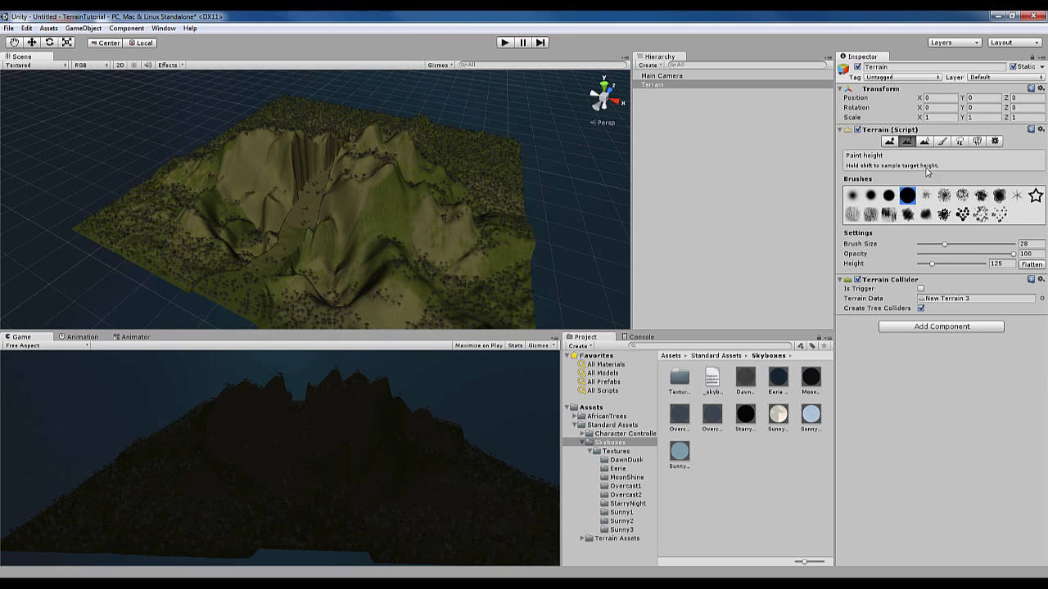
# Smooth the front stretch of the carved path and its steep walls with Smooth Height at brush size 100 and opacity 72.
pyautogui.click(924, 142)
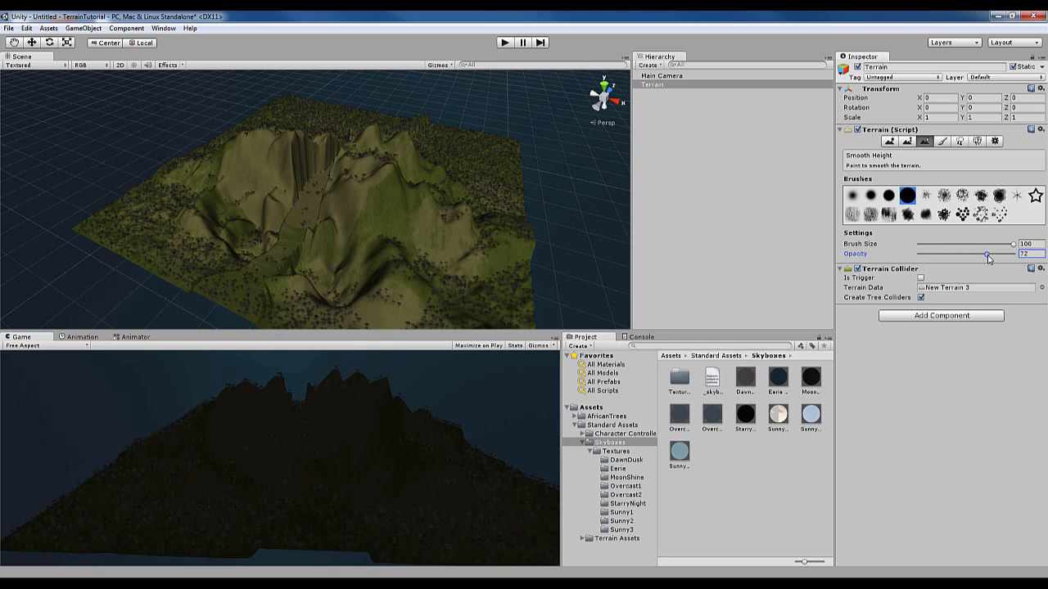
pyautogui.moveTo(300, 264)
pyautogui.mouseDown()
pyautogui.moveTo(271, 276)
pyautogui.moveTo(309, 250)
pyautogui.moveTo(339, 163)
pyautogui.moveTo(366, 141)
pyautogui.moveTo(339, 173)
pyautogui.moveTo(294, 166)
pyautogui.moveTo(365, 114)
pyautogui.moveTo(393, 129)
pyautogui.moveTo(358, 146)
pyautogui.mouseUp()
pyautogui.scroll(4, 339, 173)
pyautogui.moveTo(359, 146)
pyautogui.keyDown('alt'); pyautogui.mouseDown()
pyautogui.moveTo(355, 160)
pyautogui.moveTo(485, 191)
pyautogui.mouseUp(); pyautogui.keyUp('alt')
pyautogui.moveTo(374, 118)
pyautogui.mouseDown()
pyautogui.moveTo(337, 83)
pyautogui.moveTo(331, 46)
pyautogui.mouseUp()
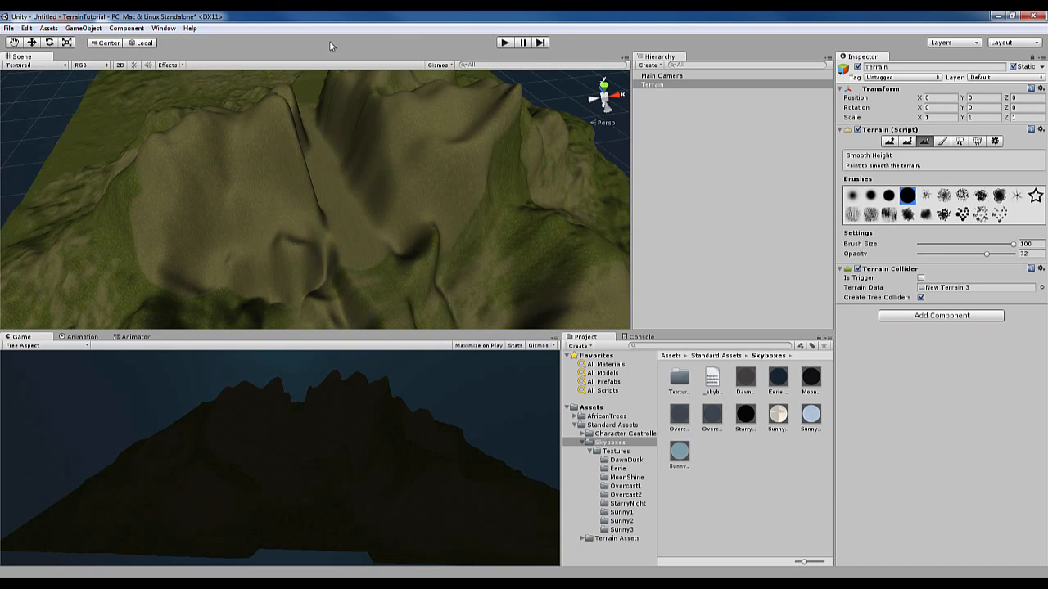
pyautogui.moveTo(336, 113); pyautogui.dragTo(339, 119)
pyautogui.keyDown('alt'); pyautogui.moveTo(342, 131); pyautogui.dragTo(422, 144); pyautogui.keyUp('alt')
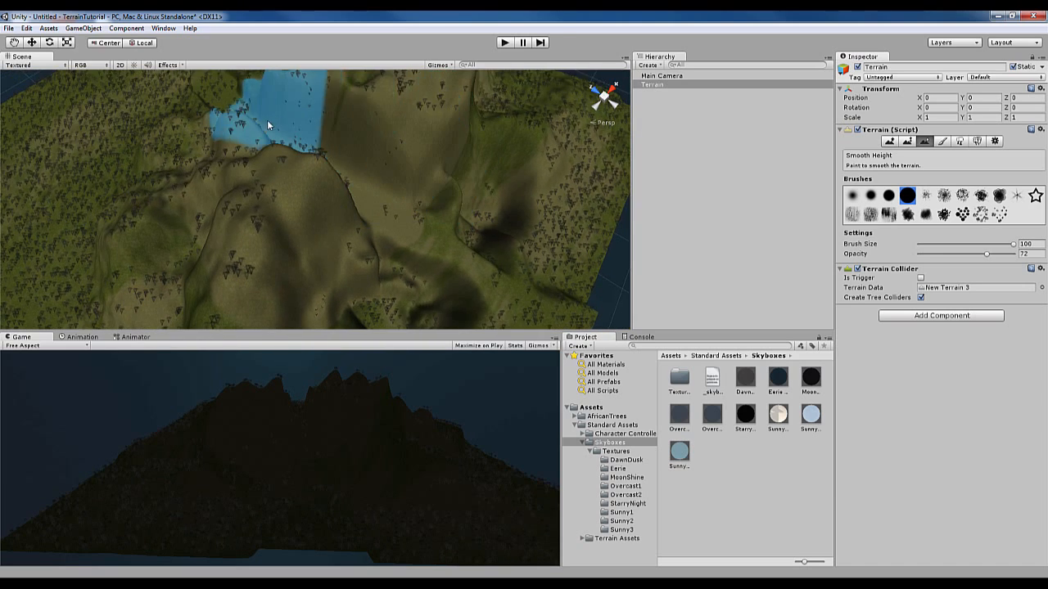
# Smooth the rest of the path from the mountain pass to the terrain's far edge.
pyautogui.moveTo(250, 114)
pyautogui.mouseDown()
pyautogui.moveTo(220, 102)
pyautogui.moveTo(188, 49)
pyautogui.mouseUp()
pyautogui.moveTo(191, 101); pyautogui.dragTo(340, 283, button='middle')
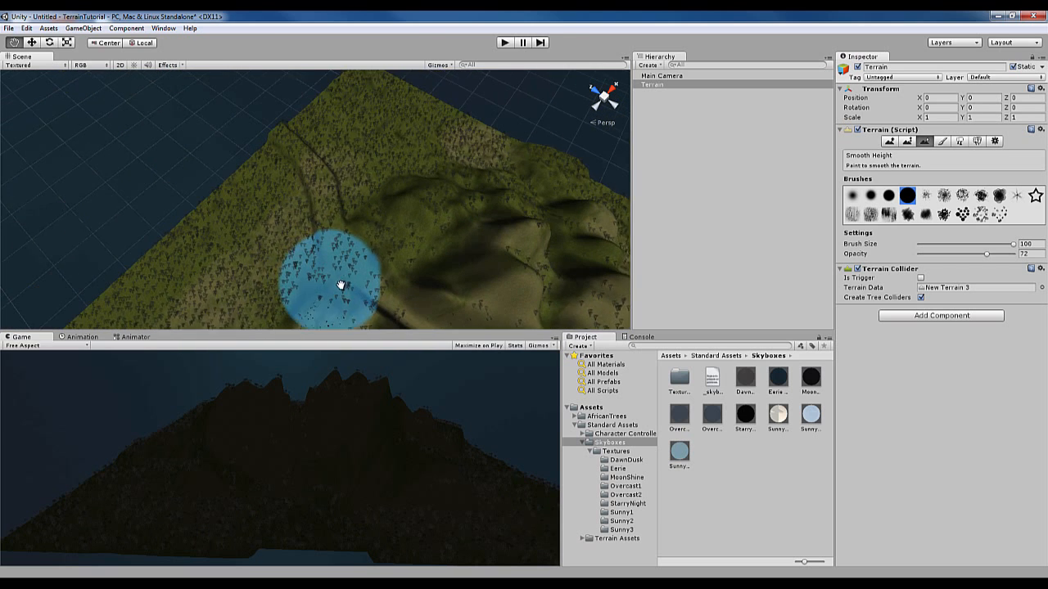
pyautogui.moveTo(340, 283)
pyautogui.mouseDown()
pyautogui.moveTo(322, 170)
pyautogui.moveTo(294, 140)
pyautogui.moveTo(424, 311)
pyautogui.moveTo(478, 277)
pyautogui.mouseUp()
pyautogui.moveTo(480, 274)
pyautogui.mouseDown(button='middle')
pyautogui.moveTo(293, 133)
pyautogui.moveTo(223, 43)
pyautogui.mouseUp(button='middle')
pyautogui.scroll(-3, 409, 237)
pyautogui.scroll(-4, 441, 164)
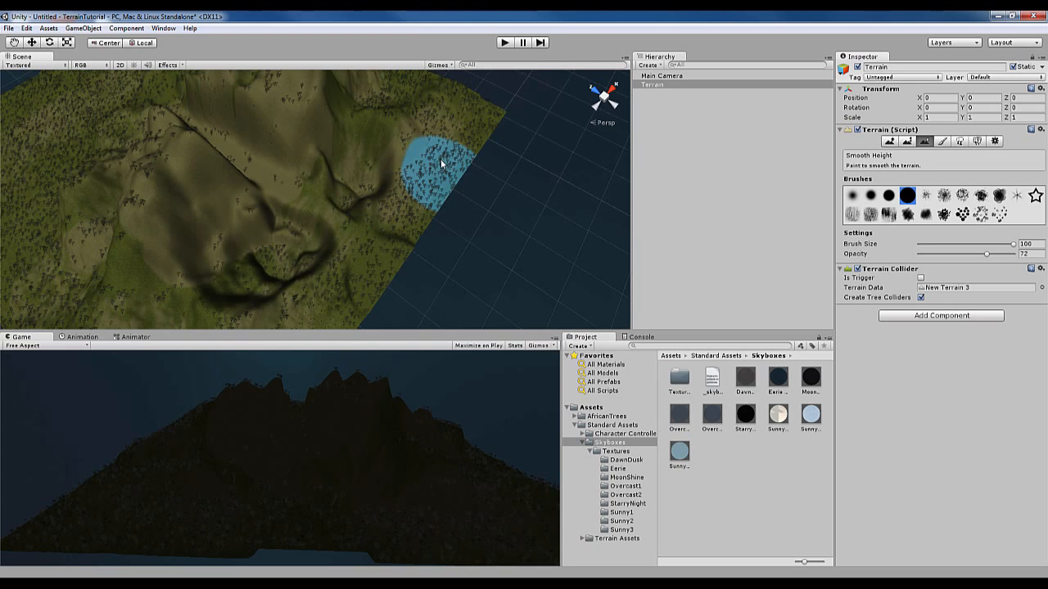
pyautogui.moveTo(437, 167)
pyautogui.mouseDown()
pyautogui.moveTo(413, 143)
pyautogui.moveTo(234, 316)
pyautogui.moveTo(112, 249)
pyautogui.moveTo(46, 164)
pyautogui.moveTo(122, 242)
pyautogui.moveTo(144, 106)
pyautogui.moveTo(218, 41)
pyautogui.moveTo(239, 157)
pyautogui.moveTo(347, 179)
pyautogui.mouseUp()
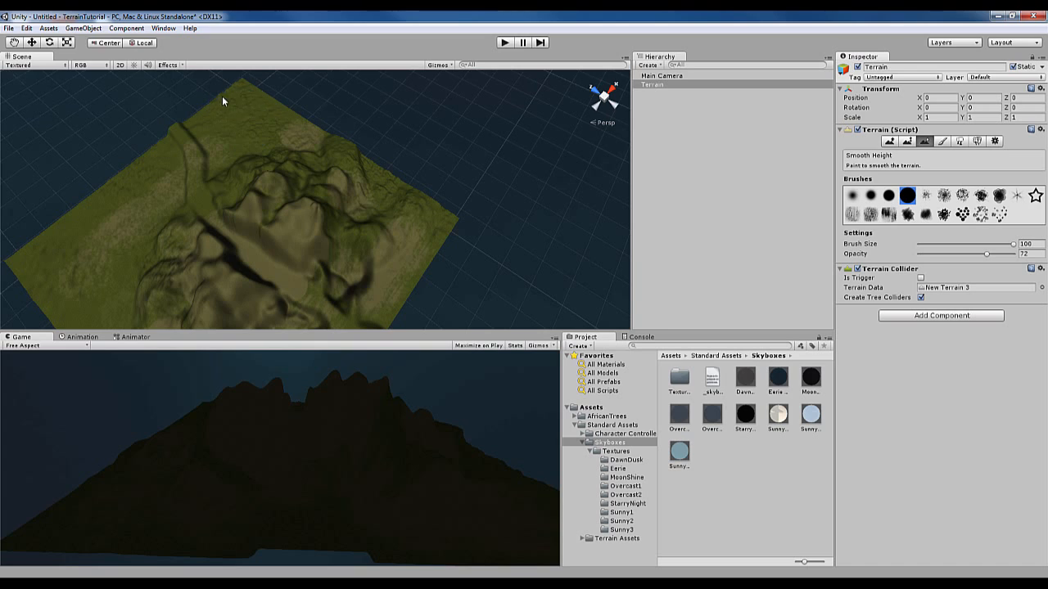
# Examine the smoothed pass and surrounding mountains from the front and from above.
pyautogui.keyDown('alt'); pyautogui.moveTo(337, 148); pyautogui.dragTo(247, 44); pyautogui.keyUp('alt')
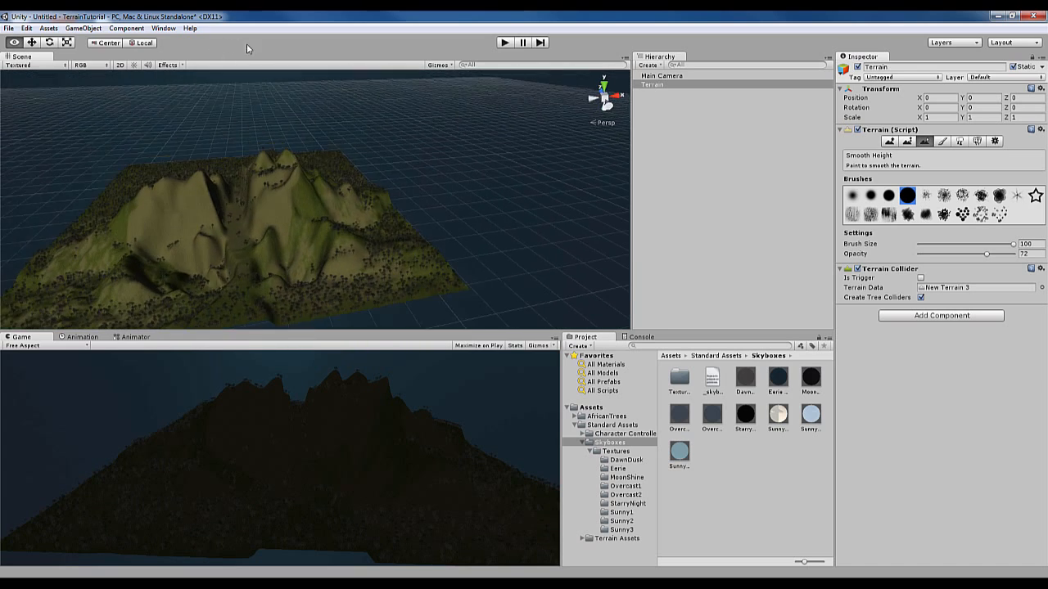
pyautogui.moveTo(216, 201); pyautogui.dragTo(287, 134, button='middle')
pyautogui.keyDown('alt'); pyautogui.moveTo(288, 133); pyautogui.dragTo(238, 124); pyautogui.keyUp('alt')
pyautogui.moveTo(239, 125); pyautogui.dragTo(344, 201, button='middle')
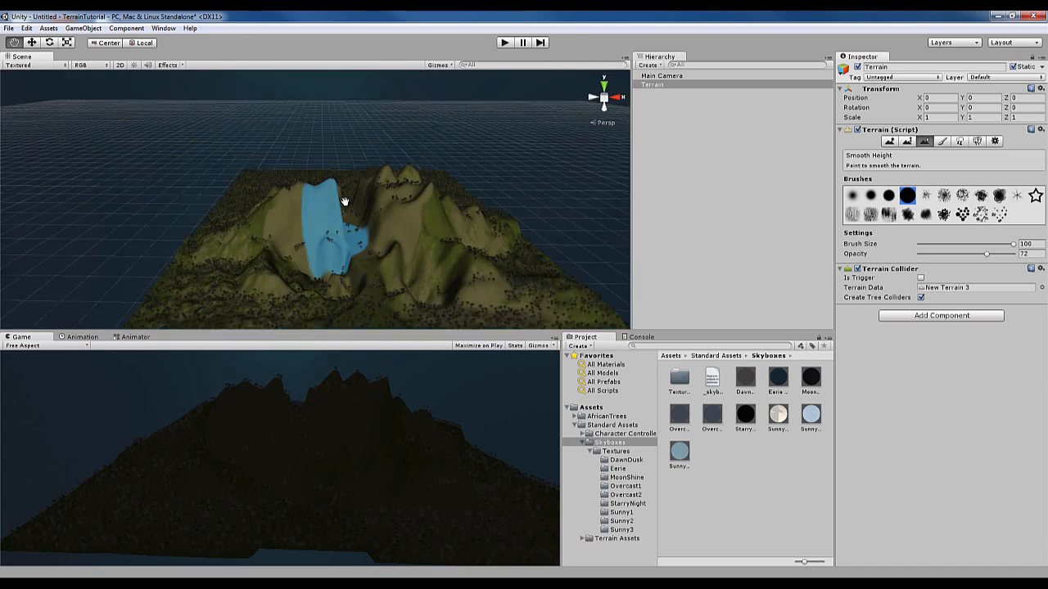
pyautogui.keyDown('alt'); pyautogui.moveTo(345, 202); pyautogui.dragTo(356, 156); pyautogui.keyUp('alt')
pyautogui.scroll(3, 393, 158)
pyautogui.keyDown('alt'); pyautogui.moveTo(421, 159); pyautogui.dragTo(415, 174); pyautogui.keyUp('alt')
pyautogui.scroll(3, 423, 155)
pyautogui.moveTo(429, 162); pyautogui.dragTo(430, 131, button='middle')
pyautogui.scroll(2, 431, 131)
pyautogui.scroll(-2, 417, 188)
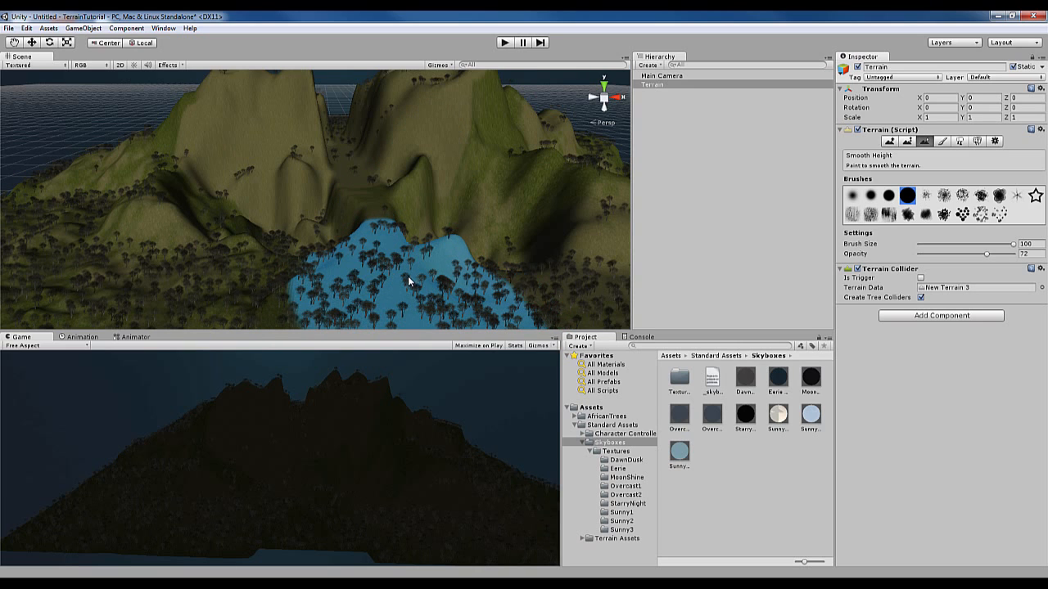
# Erase the trees from the path's front entrance and the mountain pass with the tree brush at size 40.
pyautogui.click(962, 141)
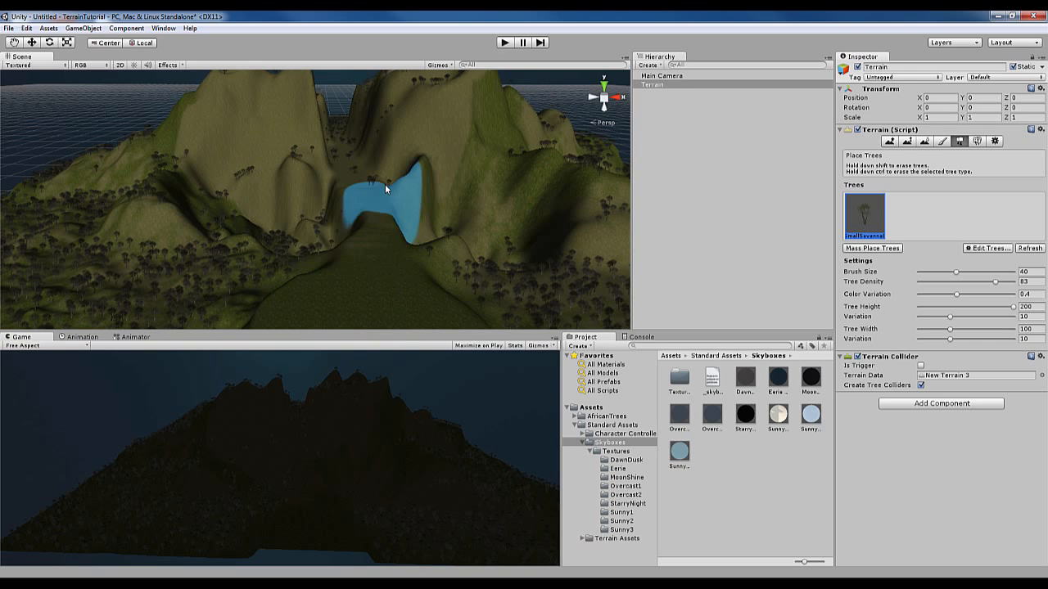
pyautogui.scroll(4, 386, 184)
pyautogui.moveTo(390, 174); pyautogui.dragTo(346, 274, button='middle')
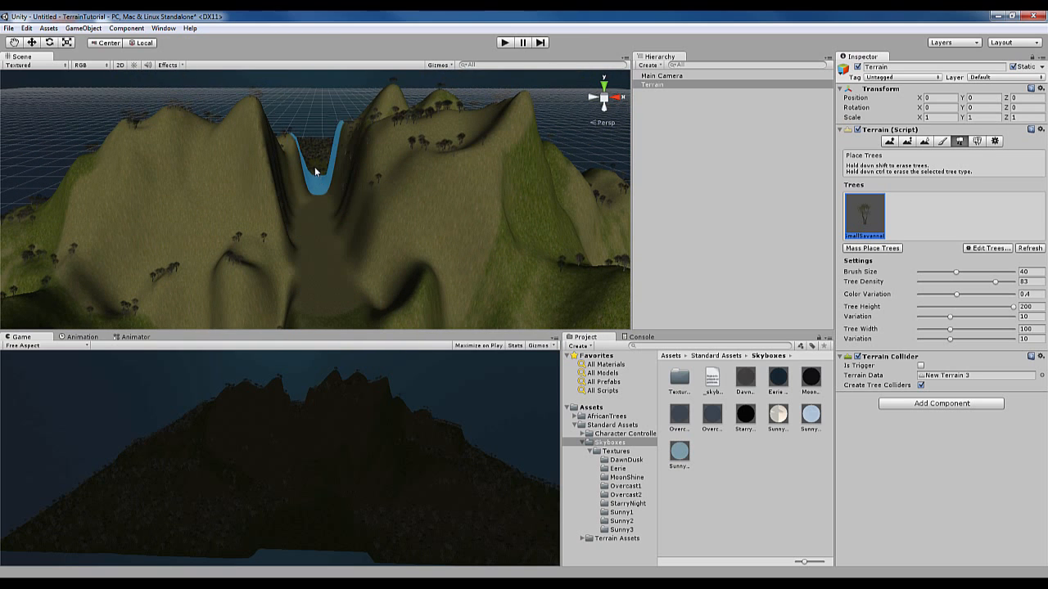
pyautogui.scroll(-6, 315, 174)
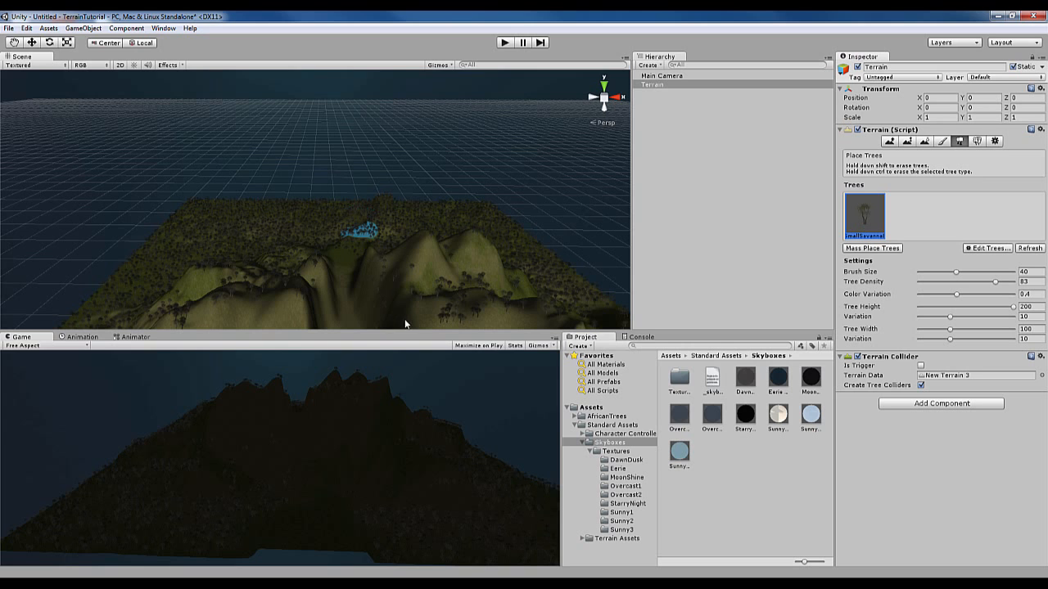
# Erase the trees along the path behind the mountains up to the terrain's far edge.
pyautogui.keyDown('alt'); pyautogui.moveTo(282, 176); pyautogui.dragTo(355, 239); pyautogui.keyUp('alt')
pyautogui.moveTo(327, 210); pyautogui.dragTo(374, 303, button='middle')
pyautogui.moveTo(339, 259)
pyautogui.mouseDown()
pyautogui.moveTo(335, 249)
pyautogui.moveTo(342, 255)
pyautogui.mouseUp()
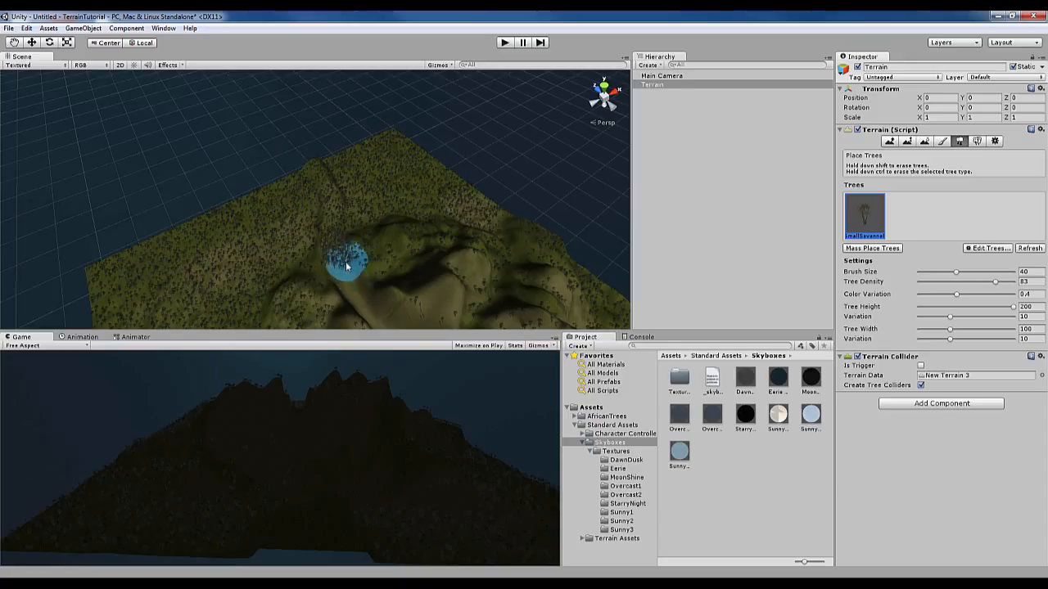
pyautogui.moveTo(332, 233)
pyautogui.keyDown('shift'); pyautogui.mouseDown()
pyautogui.moveTo(336, 204)
pyautogui.moveTo(309, 164)
pyautogui.mouseUp(); pyautogui.keyUp('shift')
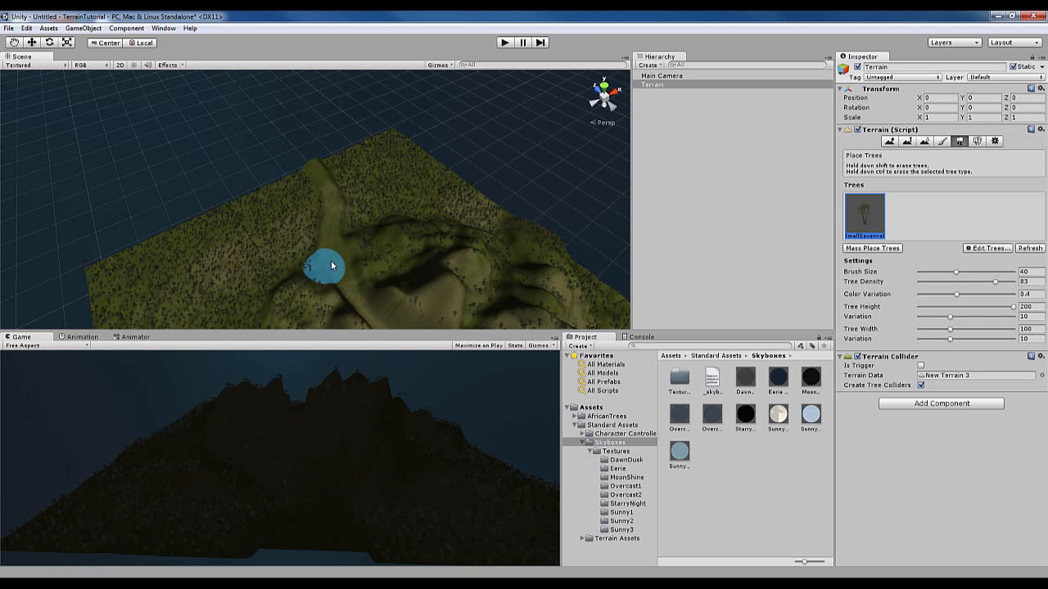
# Examine the cleared path from the far side of the mountains, through the pass, and back to its front entrance.
pyautogui.moveTo(396, 262)
pyautogui.keyDown('alt'); pyautogui.mouseDown()
pyautogui.moveTo(367, 235)
pyautogui.moveTo(368, 273)
pyautogui.moveTo(281, 147)
pyautogui.moveTo(339, 209)
pyautogui.moveTo(339, 201)
pyautogui.moveTo(292, 204)
pyautogui.moveTo(261, 242)
pyautogui.mouseUp(); pyautogui.keyUp('alt')
pyautogui.scroll(1, 349, 249)
pyautogui.moveTo(348, 248); pyautogui.dragTo(276, 136, button='middle')
pyautogui.scroll(2, 266, 156)
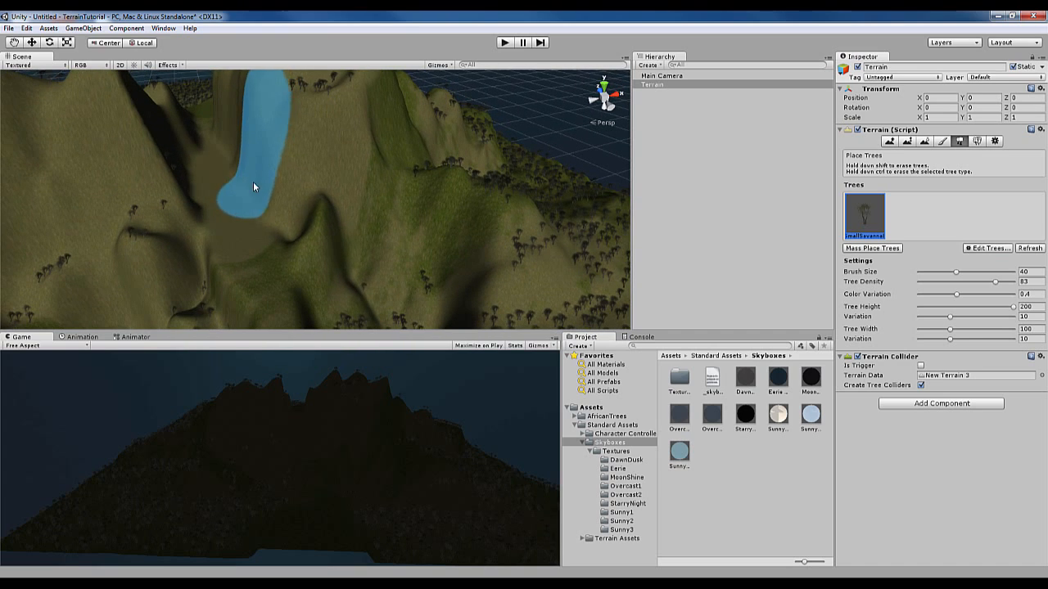
pyautogui.scroll(1, 329, 209)
pyautogui.scroll(-3, 332, 213)
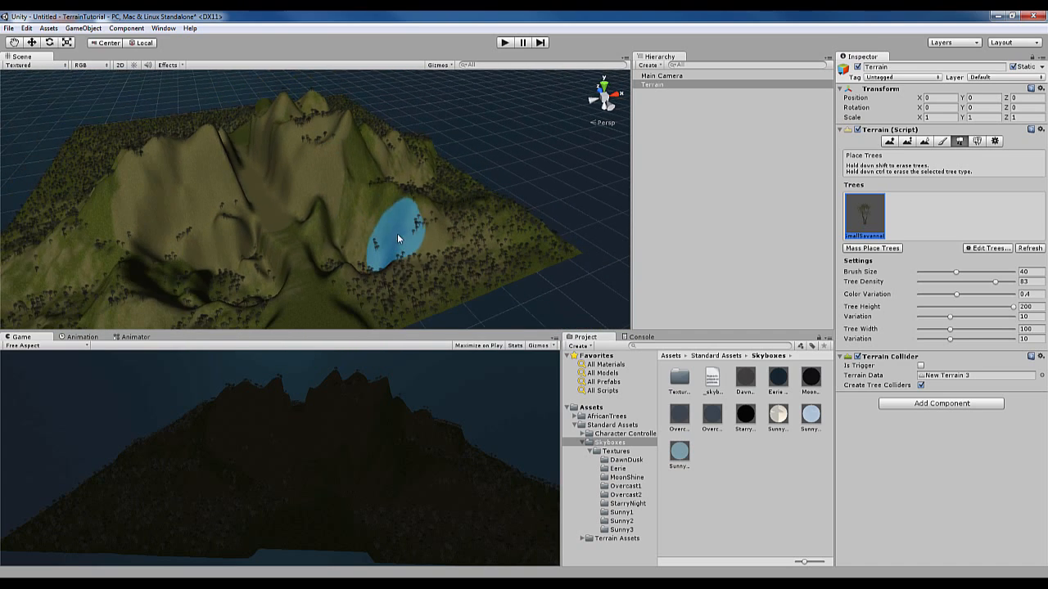
pyautogui.moveTo(398, 235)
pyautogui.keyDown('alt'); pyautogui.mouseDown()
pyautogui.moveTo(330, 227)
pyautogui.moveTo(345, 221)
pyautogui.moveTo(363, 222)
pyautogui.moveTo(284, 230)
pyautogui.mouseUp(); pyautogui.keyUp('alt')
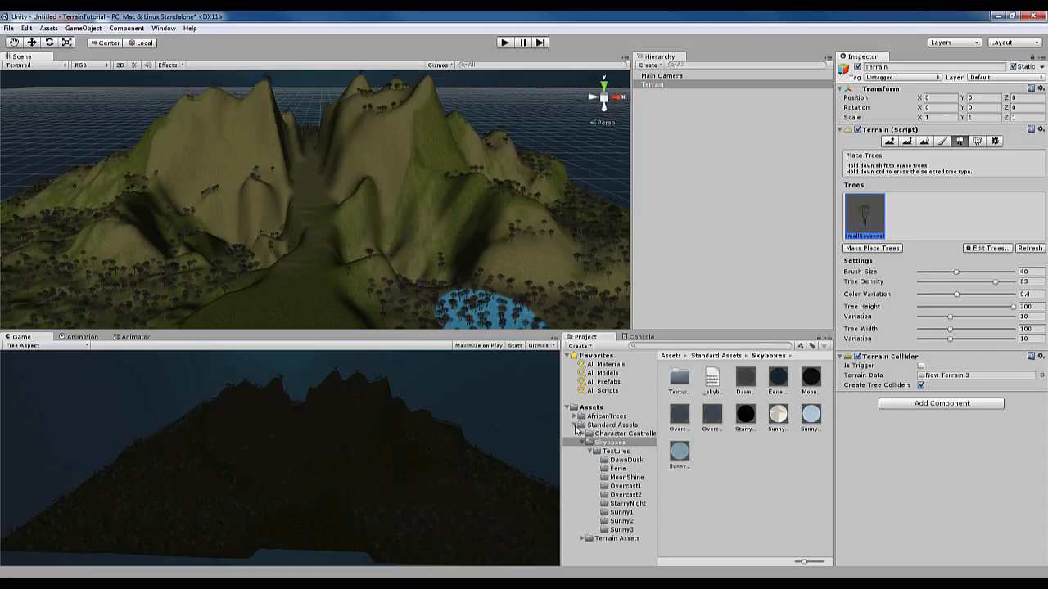
# Add the First Person Controller prefab from the Character Controllers standard assets to the scene.
pyautogui.click(613, 434)
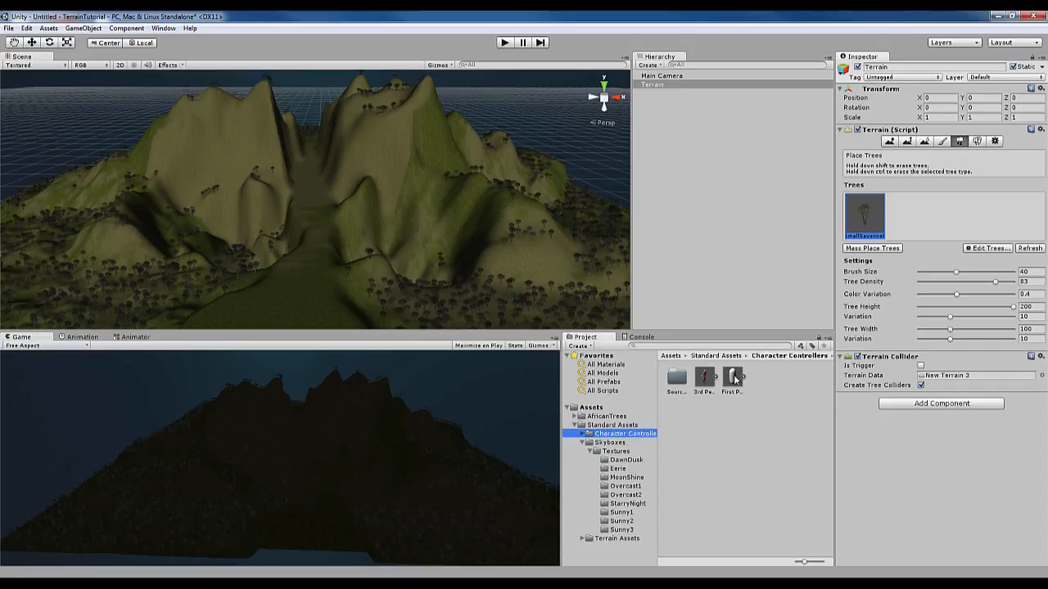
pyautogui.click(702, 205)
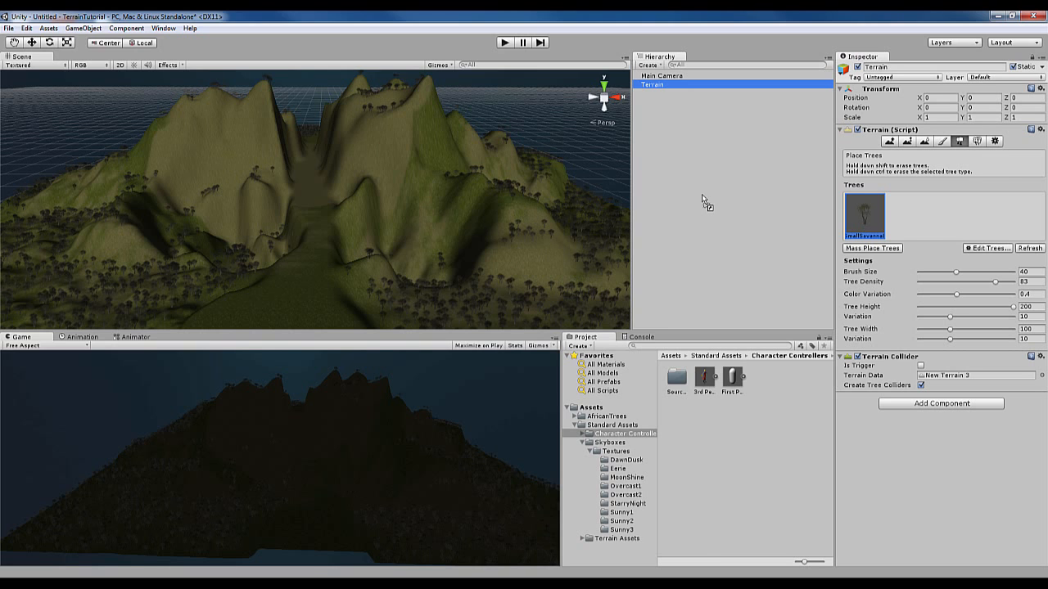
pyautogui.moveTo(704, 201); pyautogui.dragTo(607, 228)
# Frame the path's front section in the scene and move the First Person Controller to that view.
pyautogui.scroll(5, 414, 227)
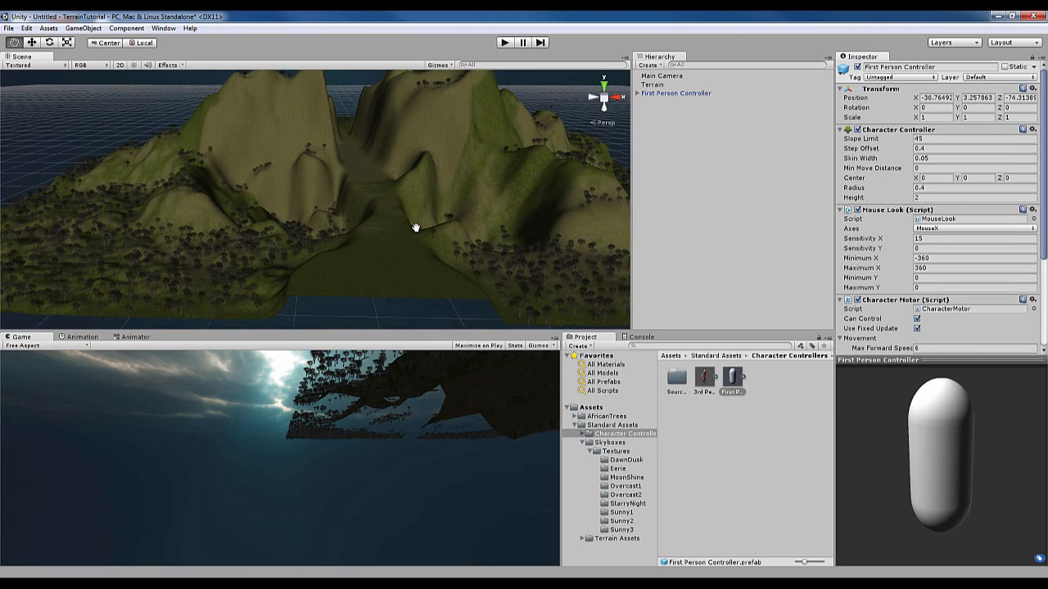
pyautogui.scroll(2, 432, 232)
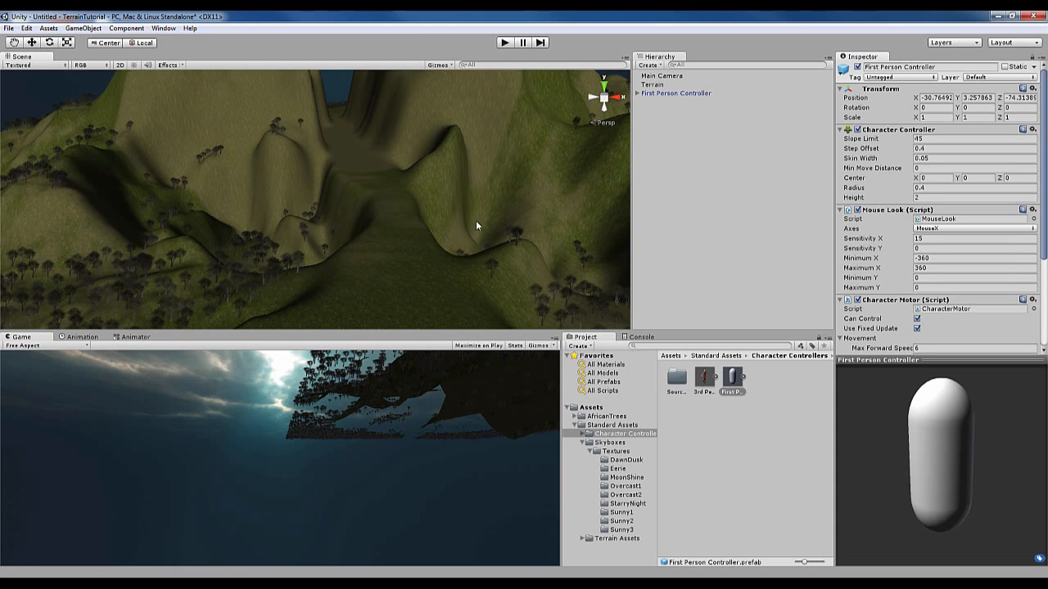
pyautogui.click(673, 94)
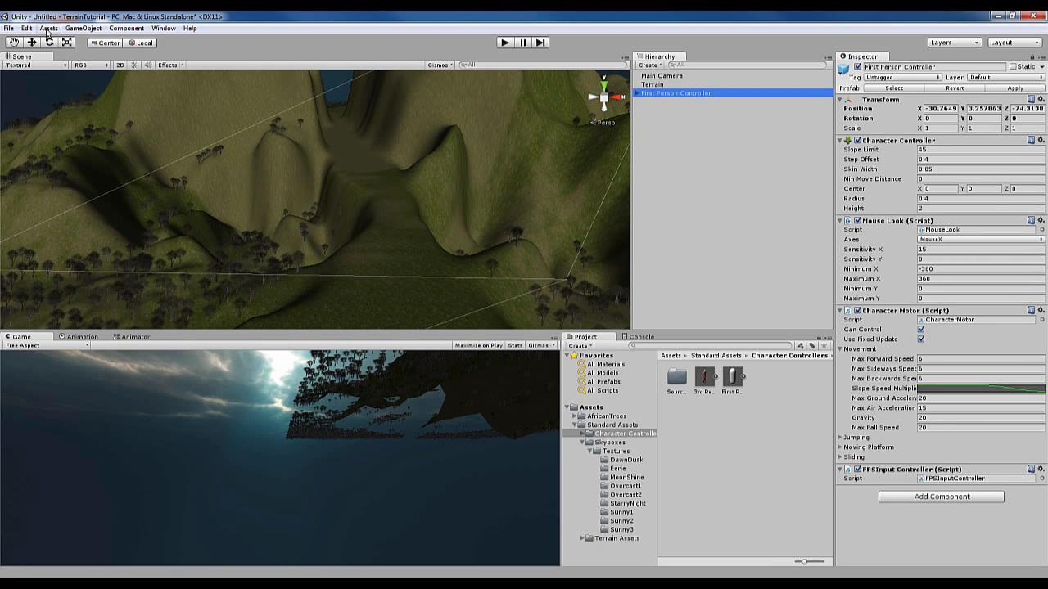
pyautogui.click(90, 28)
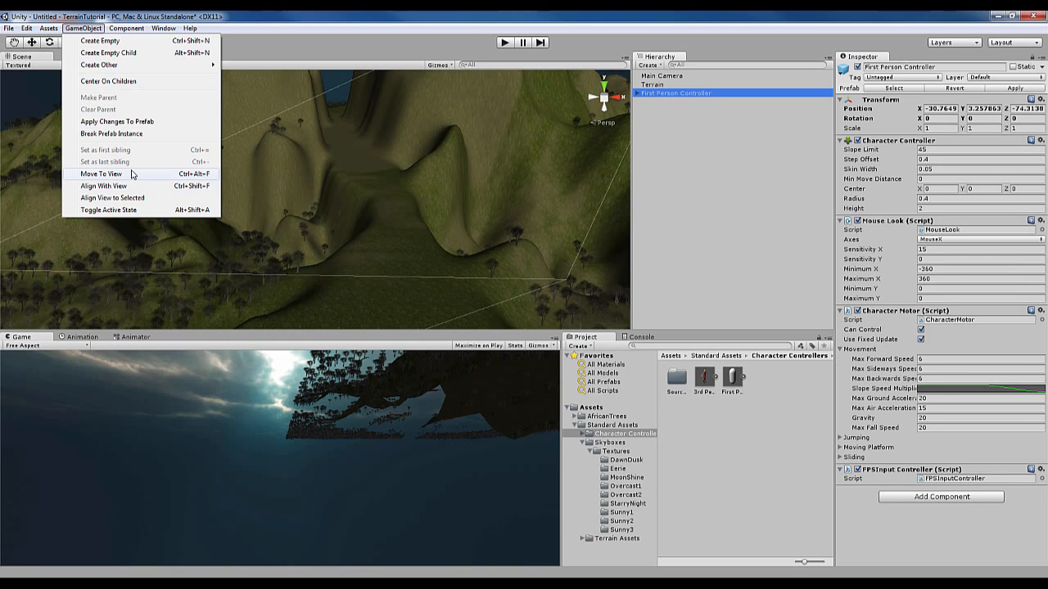
pyautogui.click(132, 175)
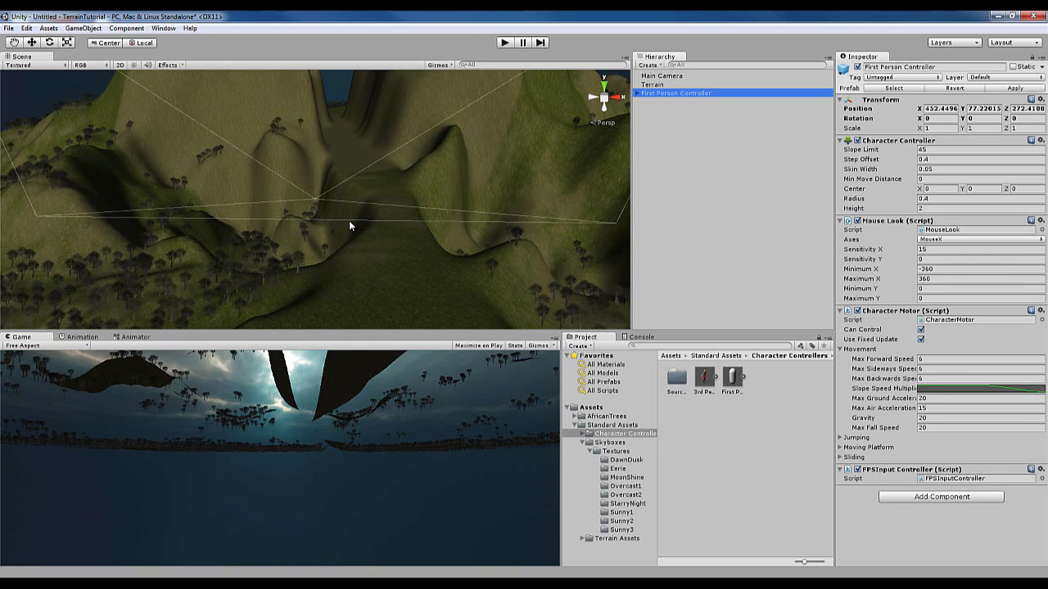
# Position the First Person Controller just above the path's front entrance, at about X 484.6, Y 136.4, Z 61.5.
pyautogui.press('w')
pyautogui.keyDown('alt'); pyautogui.moveTo(336, 197); pyautogui.dragTo(351, 215); pyautogui.keyUp('alt')
pyautogui.moveTo(279, 195); pyautogui.dragTo(457, 205)
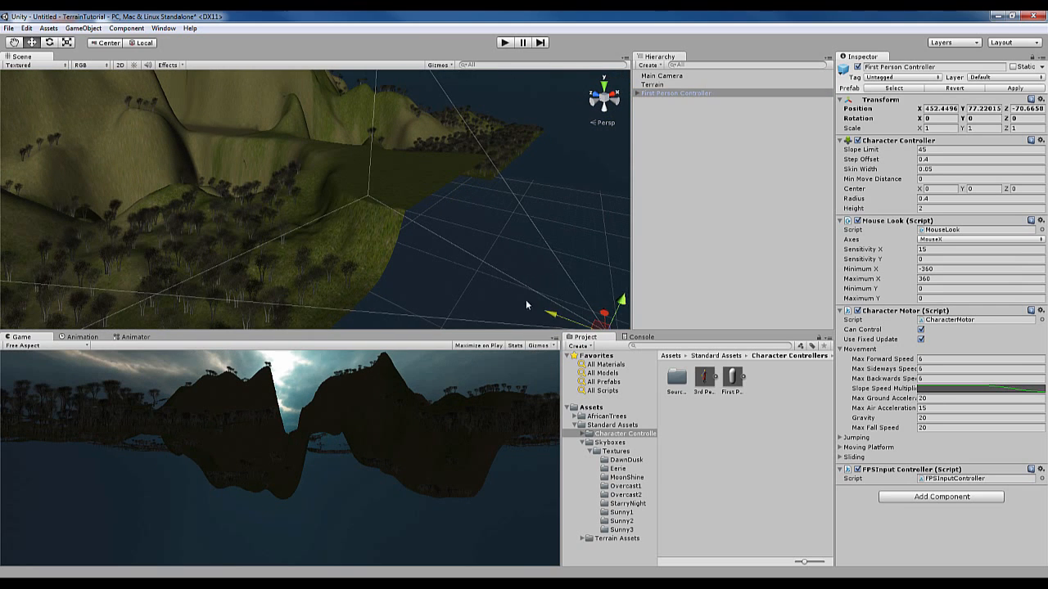
pyautogui.moveTo(526, 305); pyautogui.dragTo(208, 121)
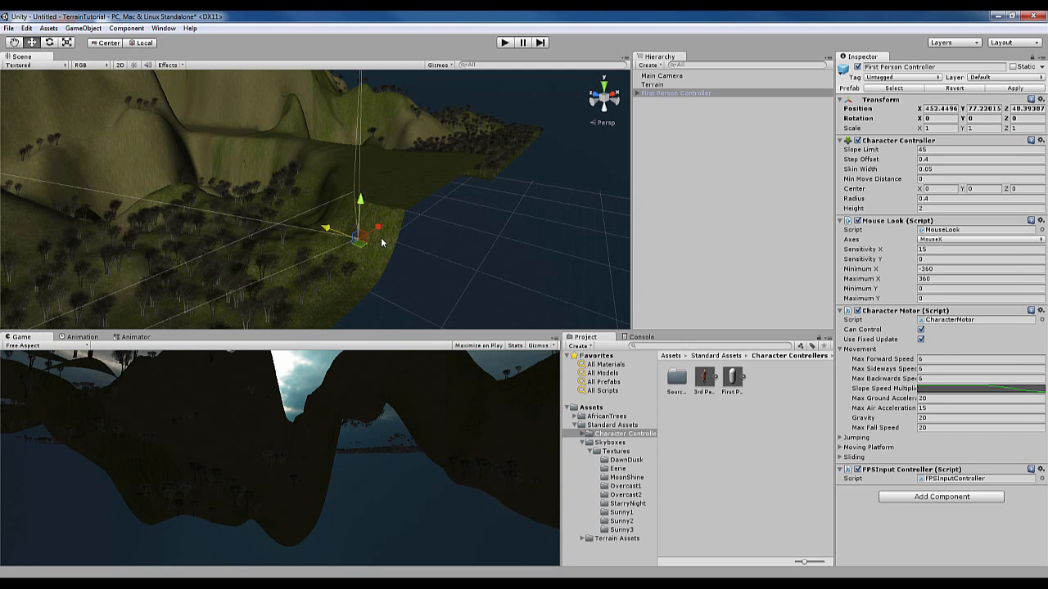
pyautogui.moveTo(387, 217); pyautogui.dragTo(436, 183)
pyautogui.keyDown('alt'); pyautogui.moveTo(521, 169); pyautogui.dragTo(299, 210); pyautogui.keyUp('alt')
pyautogui.moveTo(254, 182); pyautogui.dragTo(254, 149)
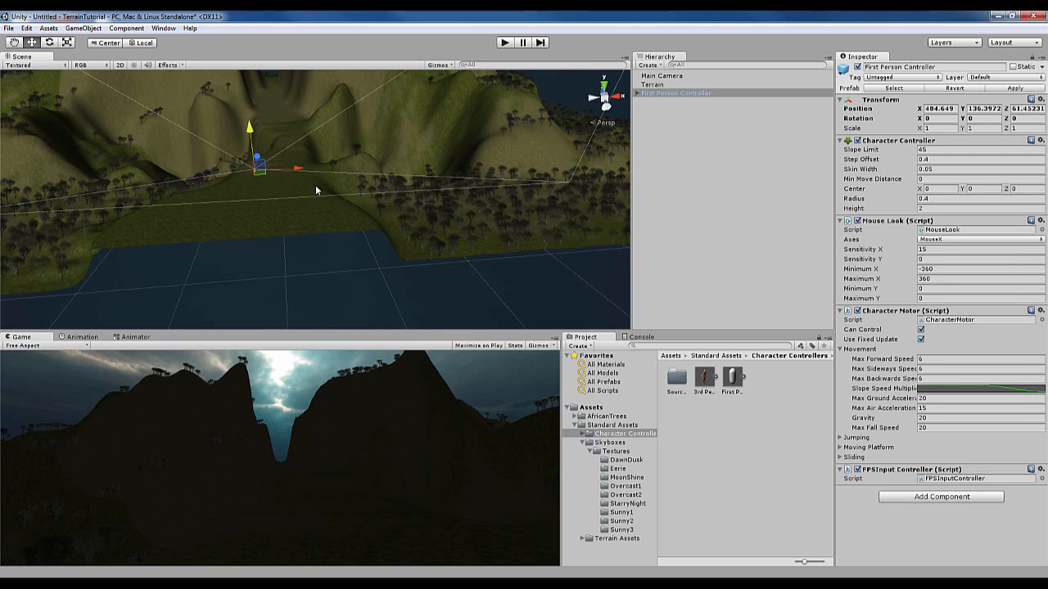
# Play-test the scene by walking the first-person controller forward along the path, and stop the play mode.
pyautogui.click(505, 42)
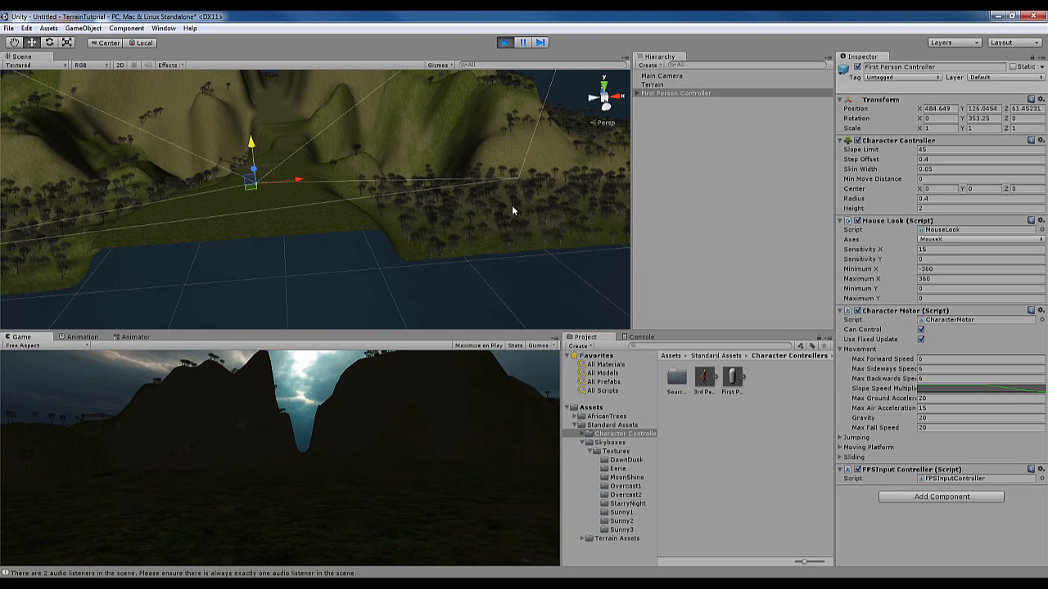
pyautogui.press('w')
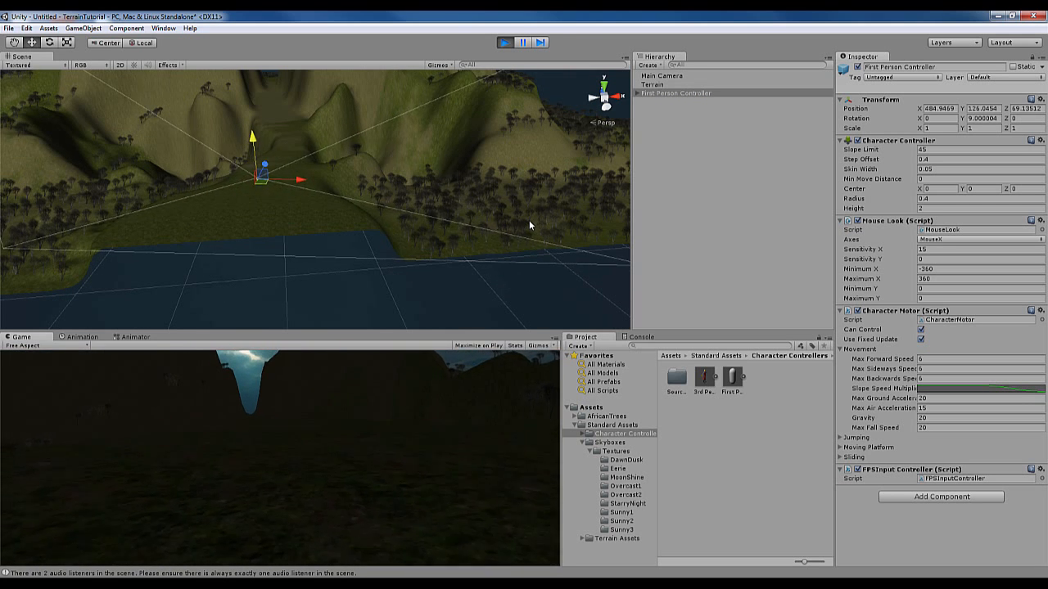
pyautogui.click(505, 42)
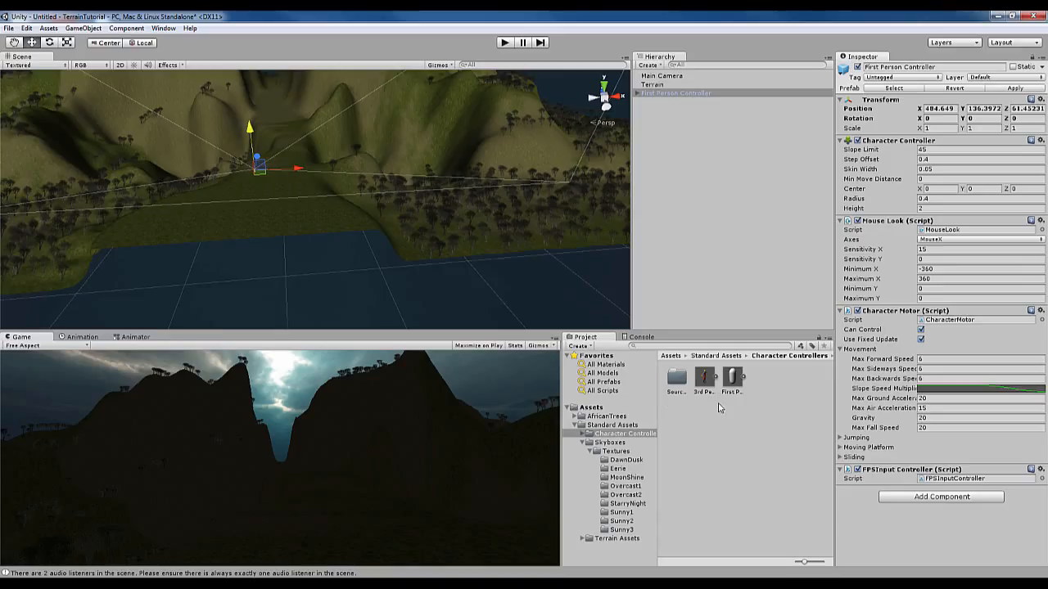
# Paint the terrain's brown texture from the path's front entrance towards the pass using the second round brush, size 42, opacity 100, target strength 1.
pyautogui.click(676, 85)
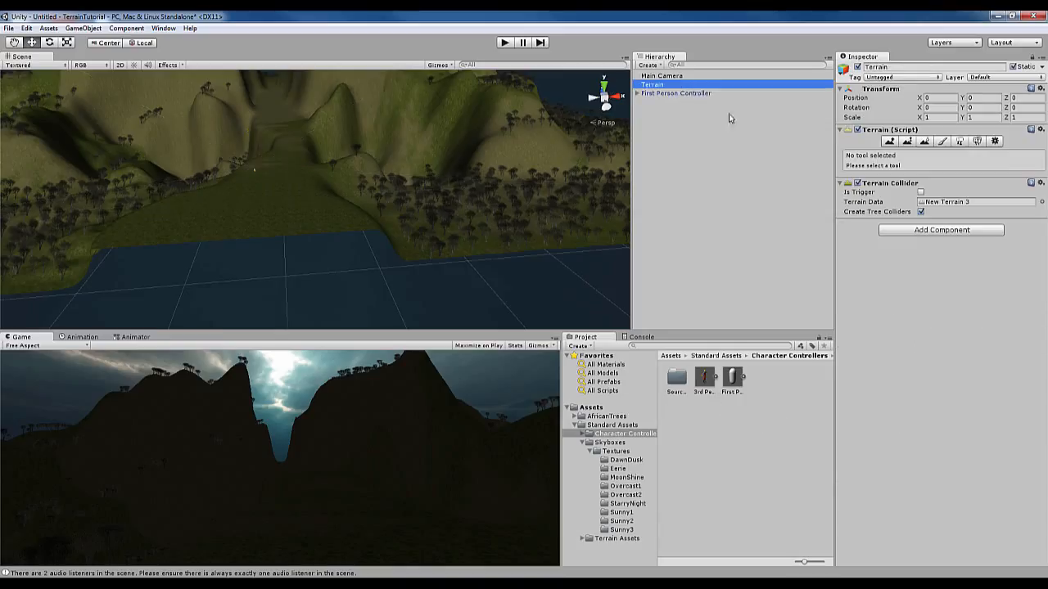
pyautogui.click(943, 141)
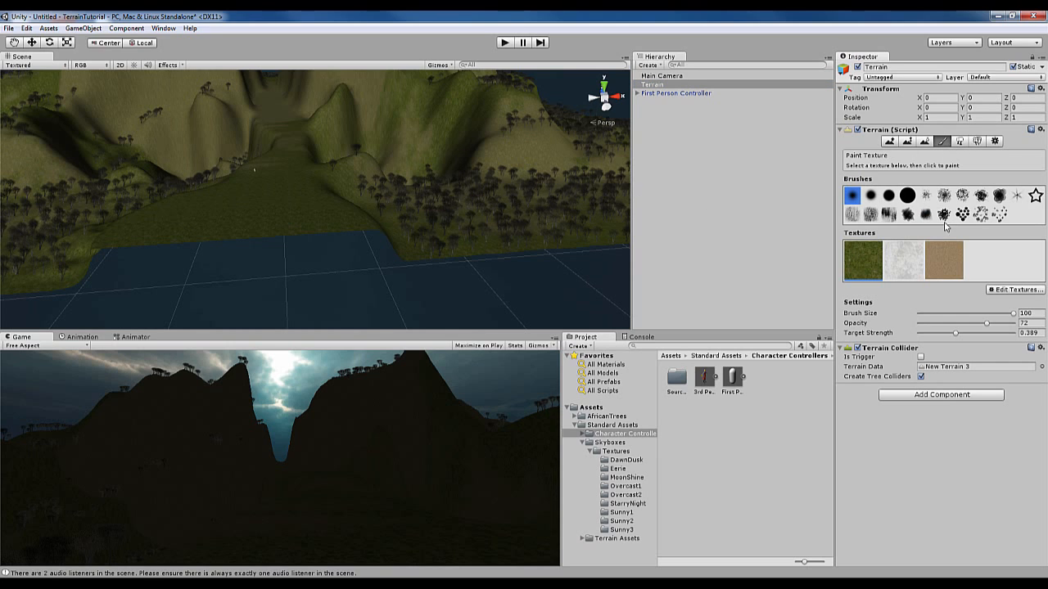
pyautogui.click(940, 257)
pyautogui.keyDown('alt'); pyautogui.moveTo(317, 144); pyautogui.dragTo(375, 214); pyautogui.keyUp('alt')
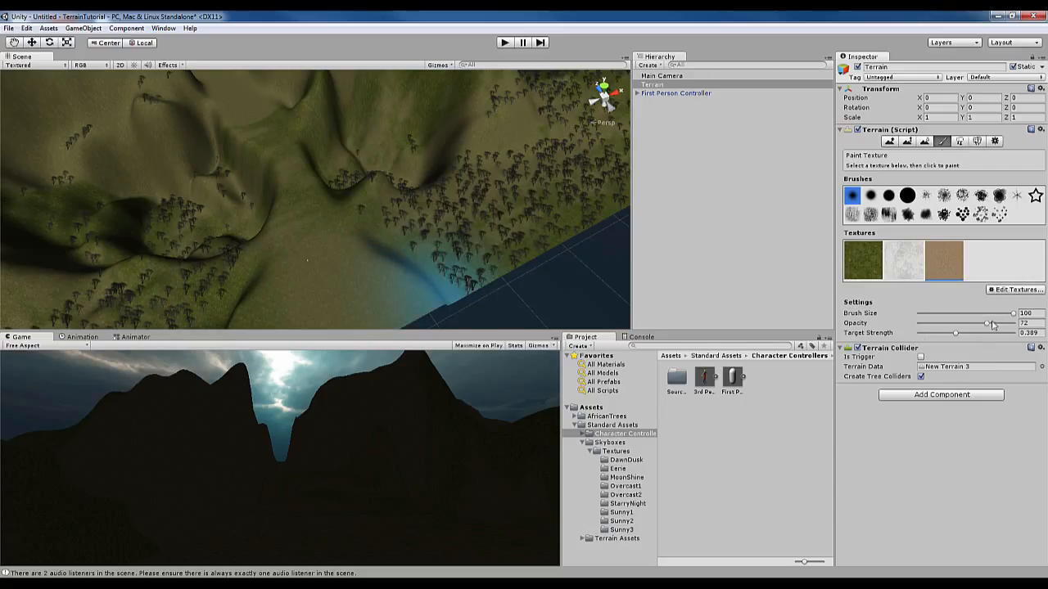
pyautogui.moveTo(993, 324)
pyautogui.mouseDown()
pyautogui.moveTo(1034, 334)
pyautogui.moveTo(961, 321)
pyautogui.mouseUp()
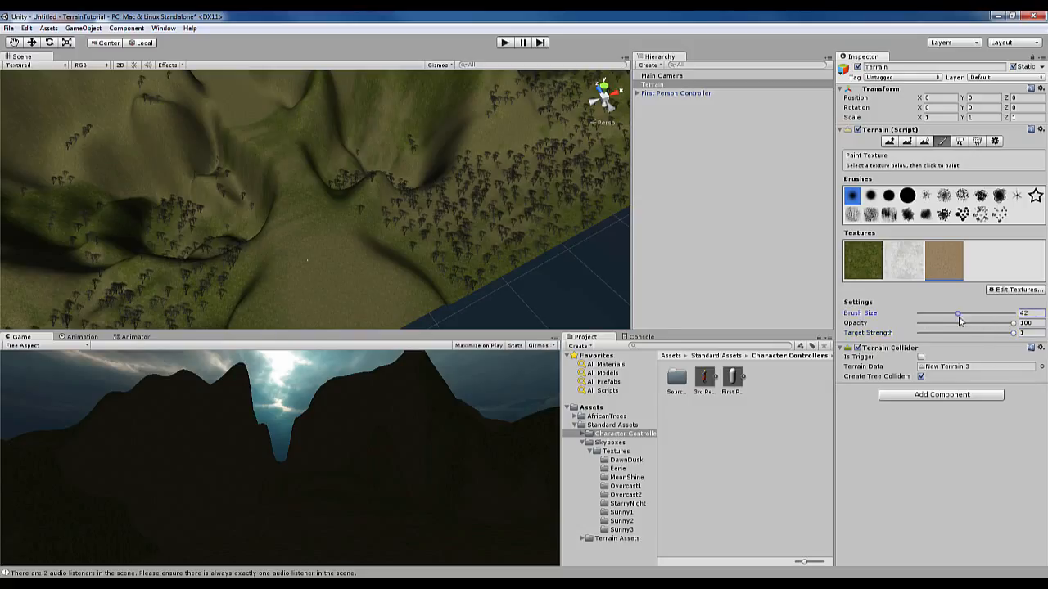
pyautogui.click(906, 196)
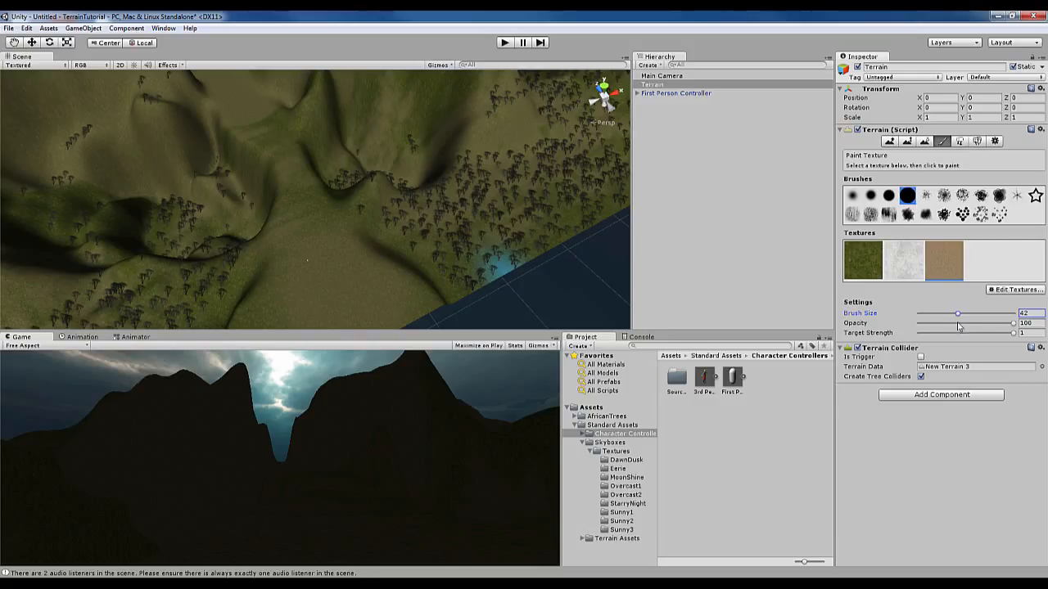
pyautogui.click(869, 198)
pyautogui.moveTo(951, 317); pyautogui.dragTo(959, 315)
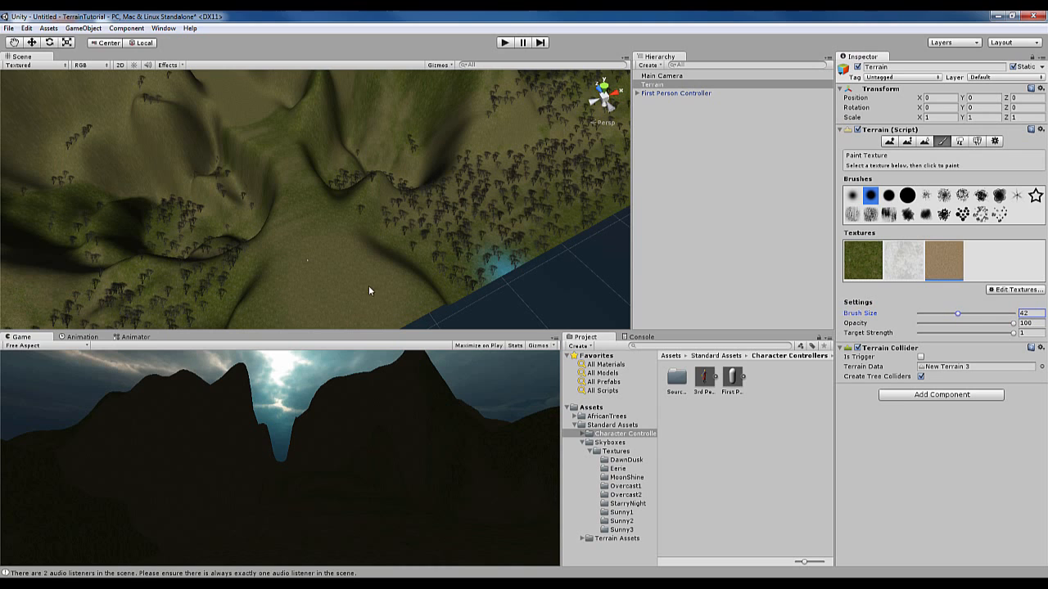
pyautogui.moveTo(392, 297)
pyautogui.mouseDown()
pyautogui.moveTo(342, 273)
pyautogui.moveTo(323, 305)
pyautogui.moveTo(286, 311)
pyautogui.mouseUp()
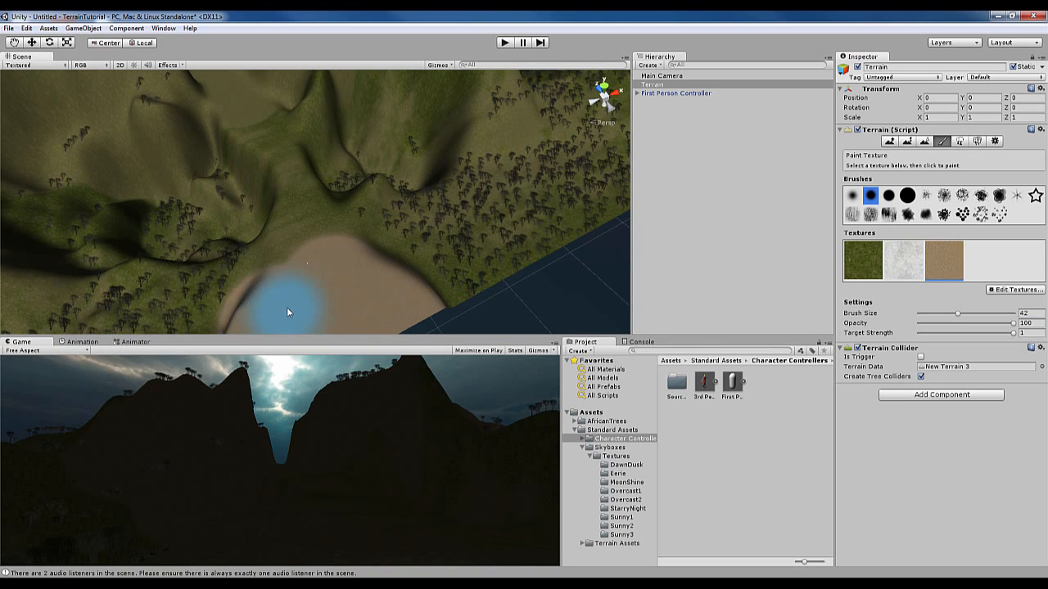
pyautogui.moveTo(271, 306)
pyautogui.mouseDown()
pyautogui.moveTo(306, 243)
pyautogui.moveTo(305, 211)
pyautogui.moveTo(262, 123)
pyautogui.mouseUp()
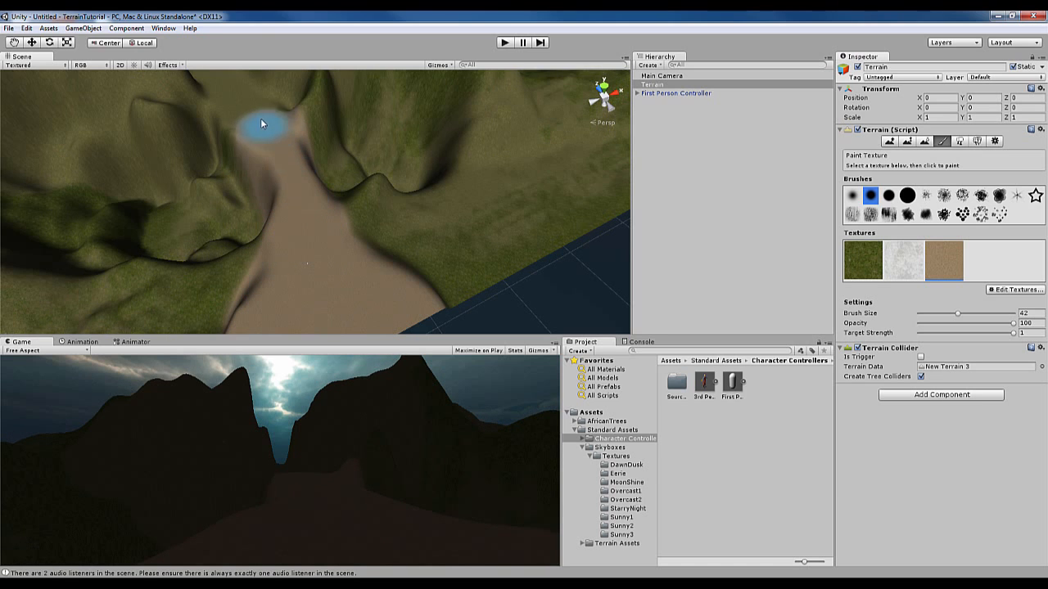
# Try painting the brown texture through the mountain pass at brush size 42, and undo the stroke.
pyautogui.moveTo(267, 127); pyautogui.dragTo(343, 237, button='middle')
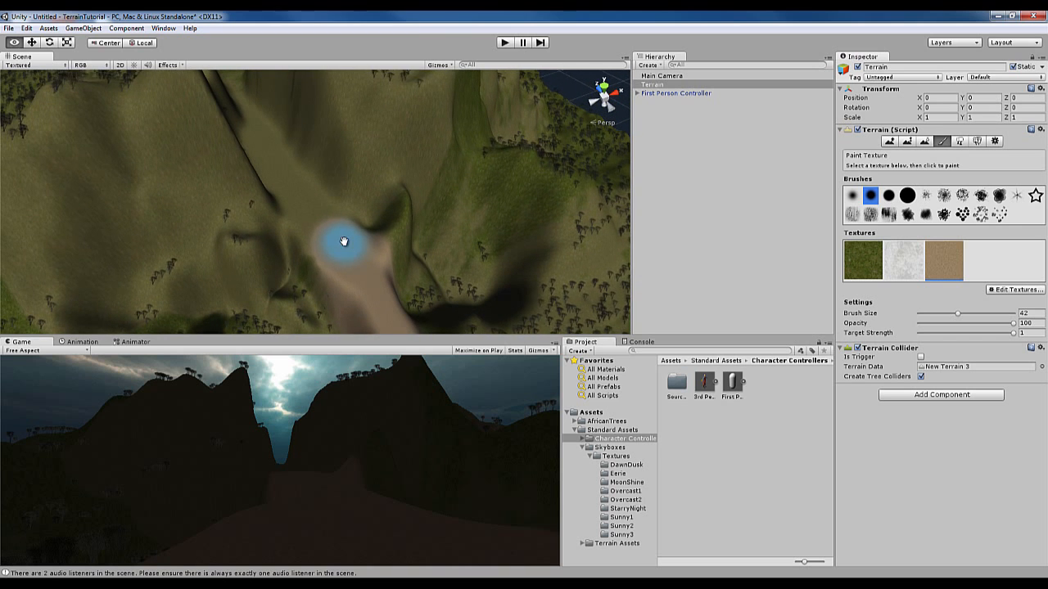
pyautogui.moveTo(331, 228); pyautogui.dragTo(317, 217)
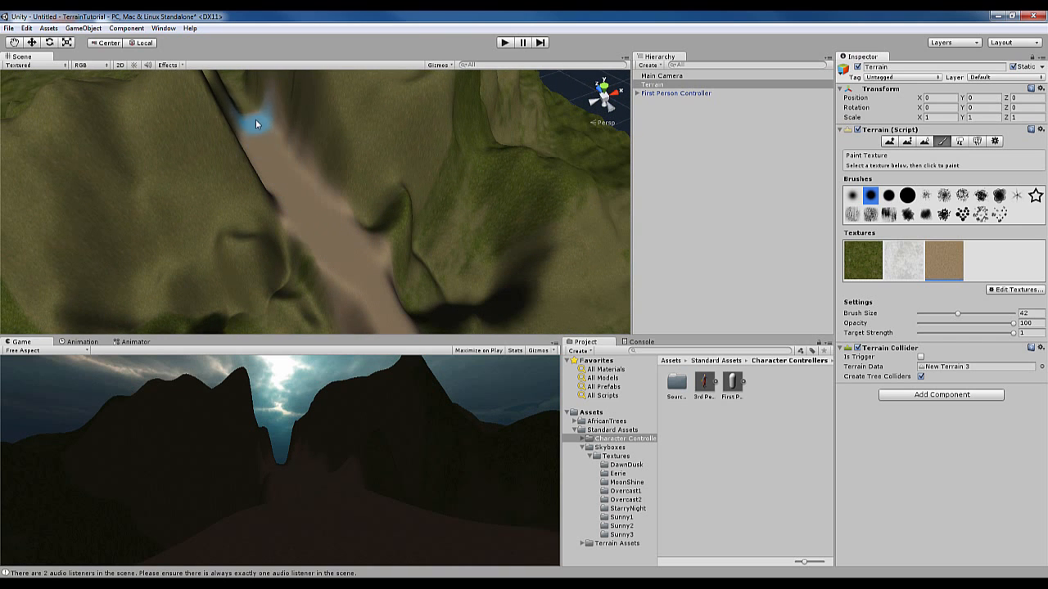
pyautogui.moveTo(255, 119); pyautogui.dragTo(244, 96)
pyautogui.moveTo(243, 95)
pyautogui.mouseDown(button='middle')
pyautogui.moveTo(252, 150)
pyautogui.moveTo(325, 240)
pyautogui.moveTo(352, 248)
pyautogui.mouseUp(button='middle')
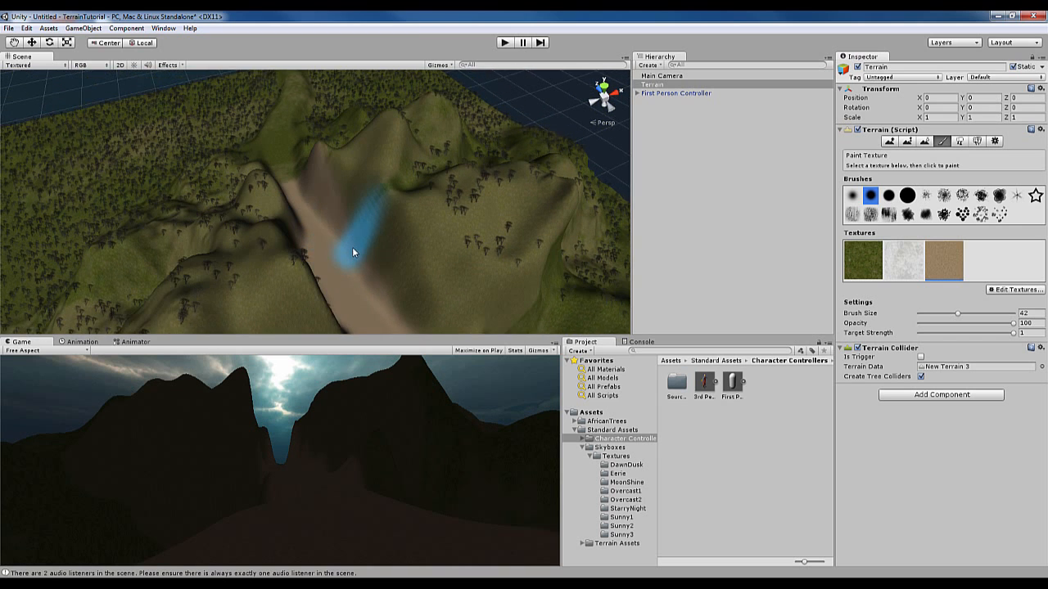
pyautogui.hotkey('ctrl', 'z')
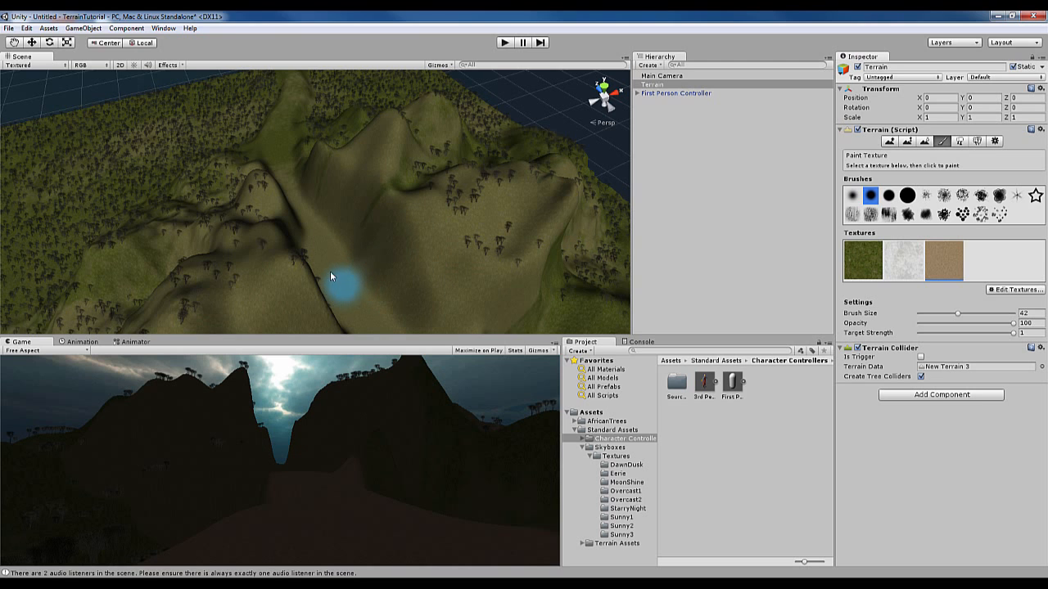
# Paint the brown texture through the mountain pass, using brush size 20 for its narrow far section.
pyautogui.moveTo(320, 253)
pyautogui.mouseDown()
pyautogui.moveTo(383, 319)
pyautogui.moveTo(316, 220)
pyautogui.moveTo(365, 223)
pyautogui.mouseUp()
pyautogui.scroll(-3, 395, 287)
pyautogui.scroll(-2, 395, 281)
pyautogui.moveTo(957, 314); pyautogui.dragTo(937, 314)
pyautogui.moveTo(318, 230); pyautogui.dragTo(310, 206)
pyautogui.moveTo(292, 167); pyautogui.dragTo(292, 165)
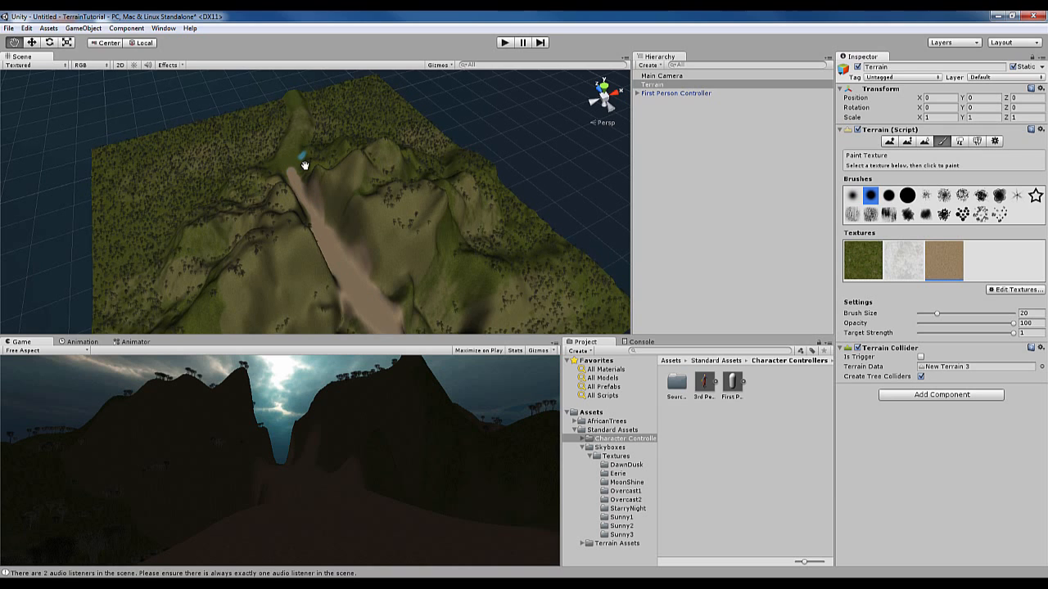
# Paint the brown texture along the path behind the mountains up to the terrain's far edge with brush size 34.
pyautogui.moveTo(303, 163); pyautogui.dragTo(317, 193, button='middle')
pyautogui.scroll(5, 270, 175)
pyautogui.keyDown('alt'); pyautogui.moveTo(290, 171); pyautogui.dragTo(364, 290); pyautogui.keyUp('alt')
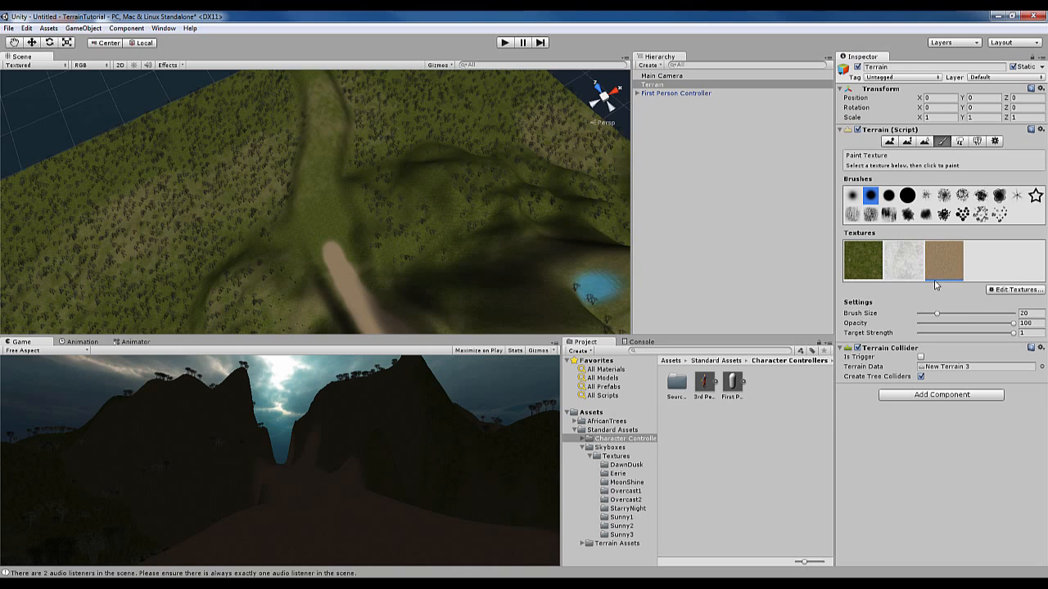
pyautogui.moveTo(938, 314); pyautogui.dragTo(950, 314)
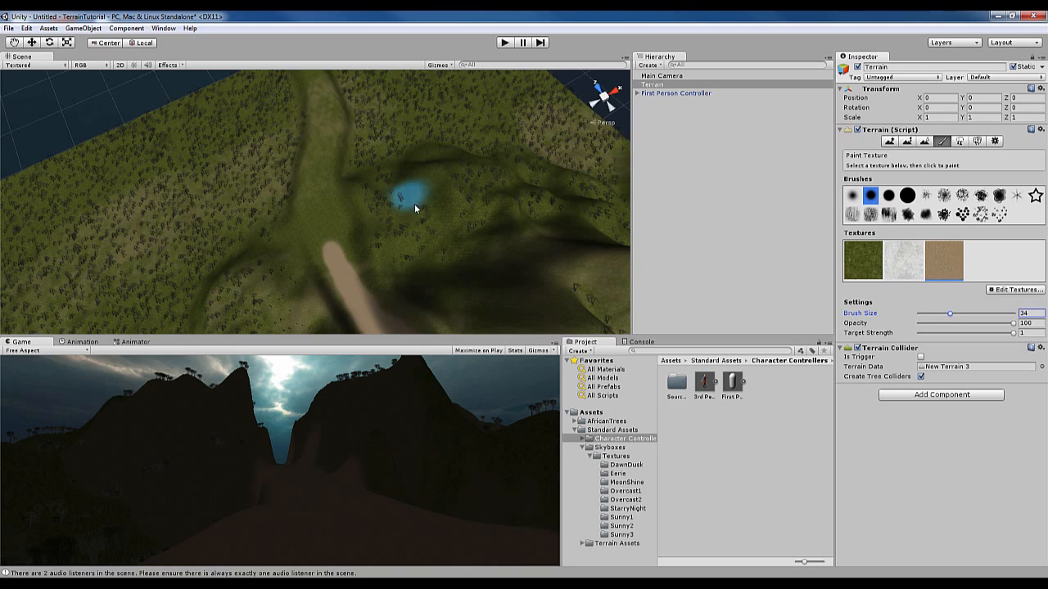
pyautogui.moveTo(340, 260)
pyautogui.mouseDown()
pyautogui.moveTo(325, 233)
pyautogui.moveTo(320, 110)
pyautogui.mouseUp()
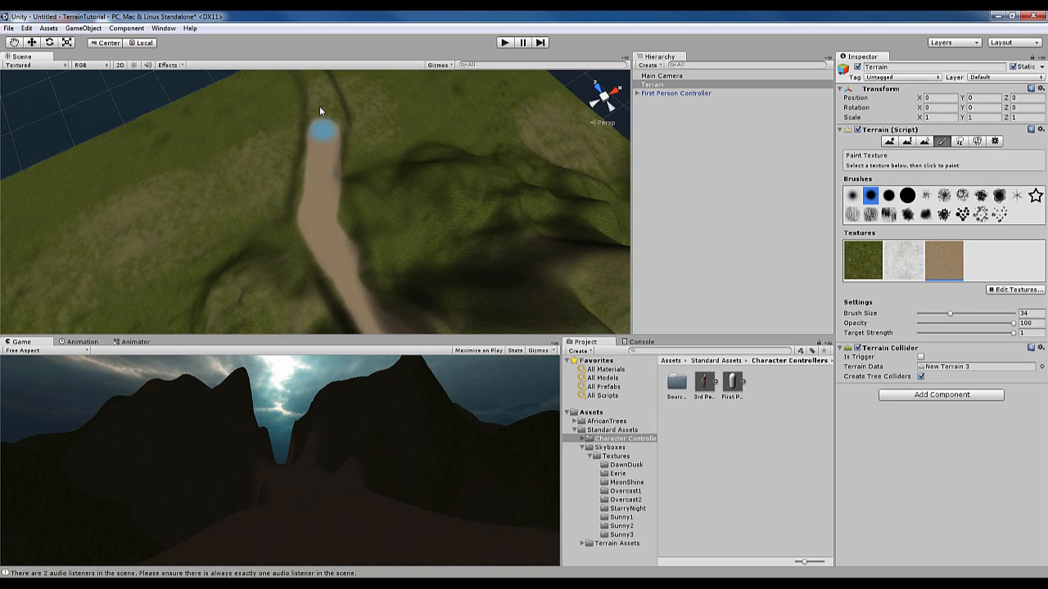
pyautogui.moveTo(307, 57); pyautogui.dragTo(267, 33)
# Fill in the brown texture along the borders of the path near the terrain's far edge.
pyautogui.moveTo(362, 95); pyautogui.dragTo(379, 210, button='middle')
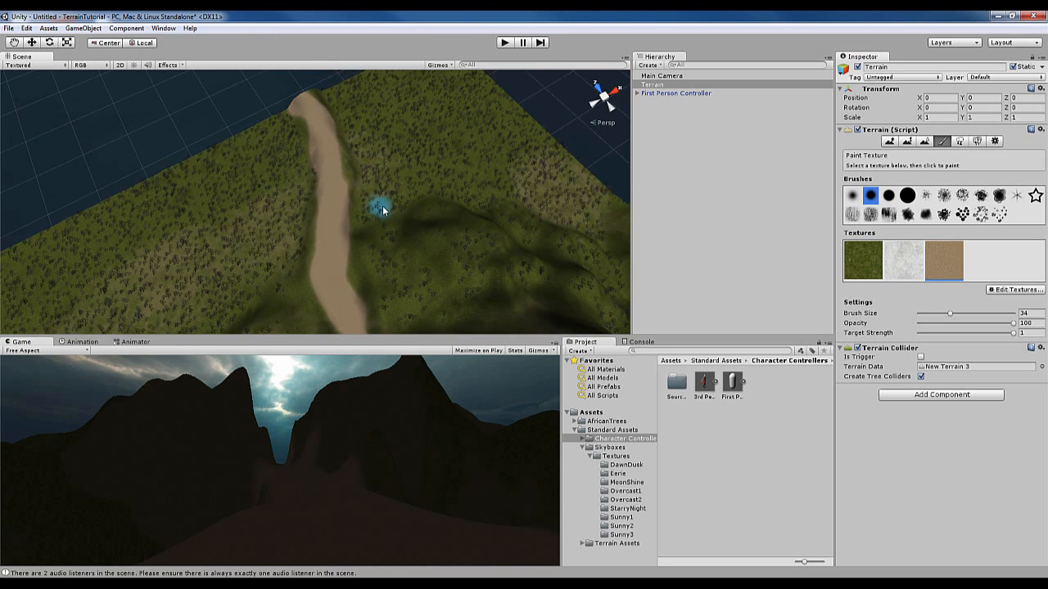
pyautogui.moveTo(342, 167); pyautogui.dragTo(345, 168)
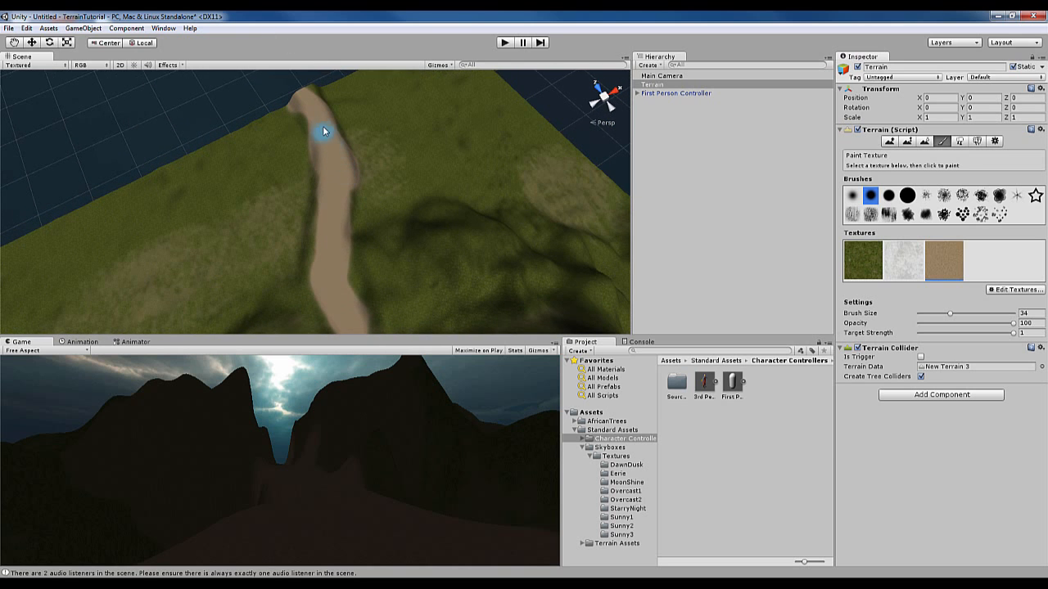
pyautogui.moveTo(315, 100); pyautogui.dragTo(324, 106)
pyautogui.scroll(-3, 360, 193)
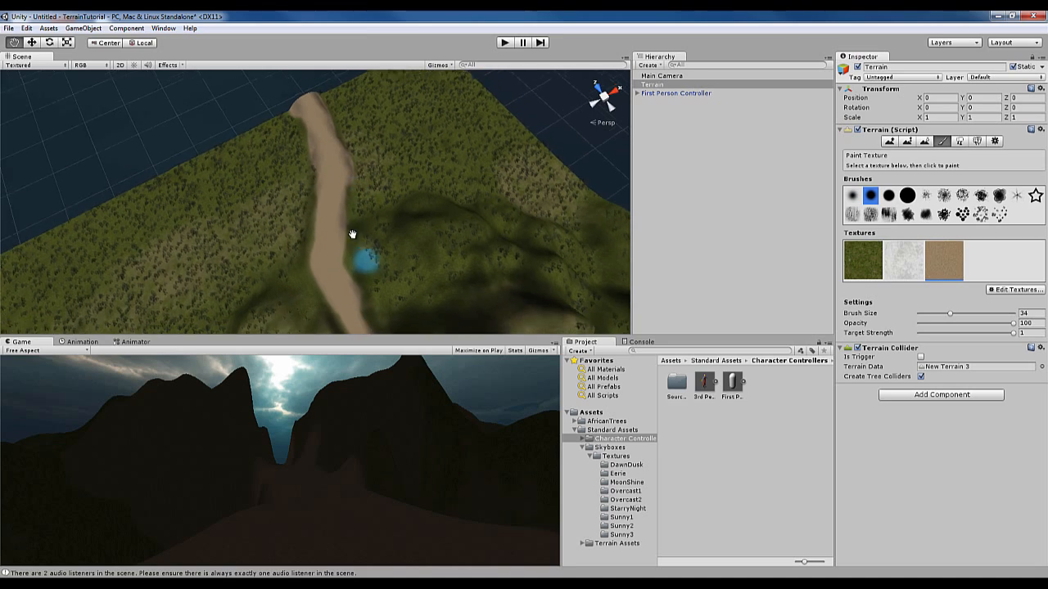
# Inspect the textured path along its full length, from the far terrain edge through the mountain pass to the near edge.
pyautogui.moveTo(348, 233); pyautogui.dragTo(279, 173, button='middle')
pyautogui.scroll(-6, 352, 286)
pyautogui.keyDown('alt'); pyautogui.moveTo(421, 281); pyautogui.dragTo(344, 204); pyautogui.keyUp('alt')
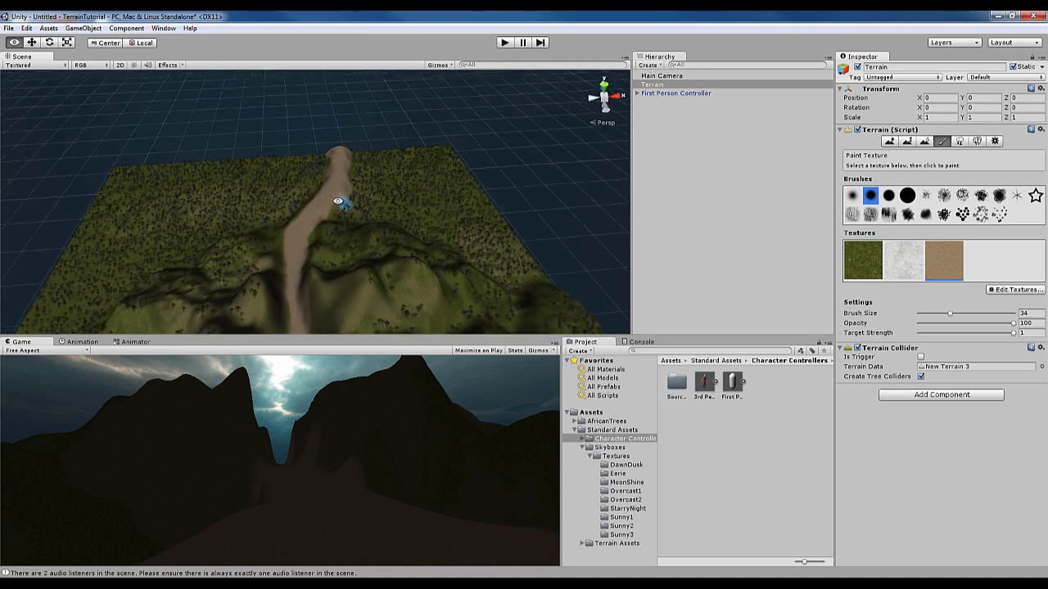
pyautogui.moveTo(343, 204); pyautogui.dragTo(321, 106, button='middle')
pyautogui.keyDown('alt'); pyautogui.moveTo(340, 119); pyautogui.dragTo(378, 159); pyautogui.keyUp('alt')
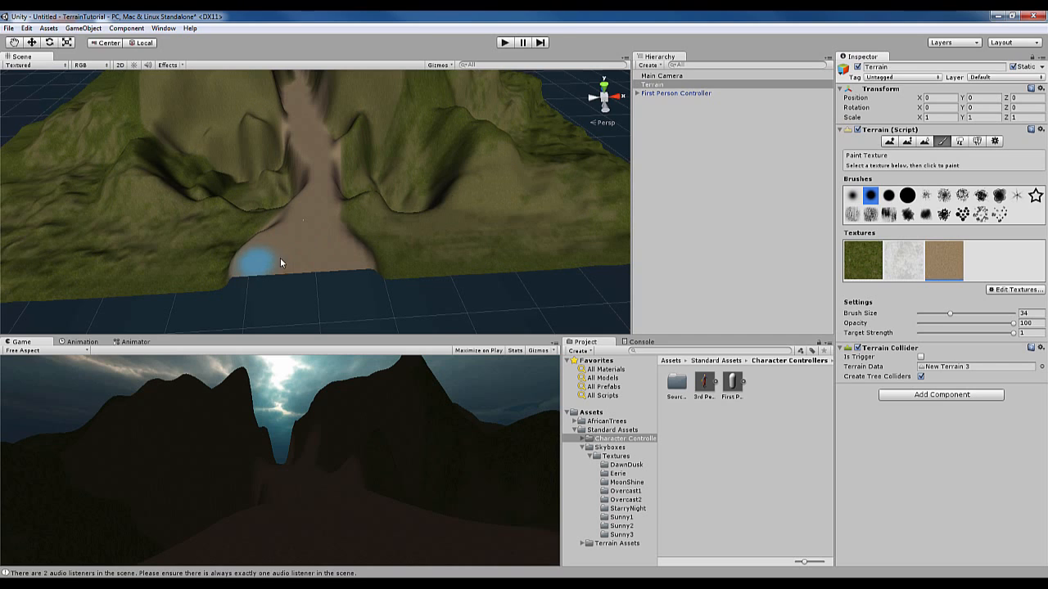
pyautogui.scroll(-3, 312, 253)
pyautogui.scroll(-3, 312, 253)
pyautogui.keyDown('alt'); pyautogui.moveTo(353, 297); pyautogui.dragTo(380, 280); pyautogui.keyUp('alt')
pyautogui.scroll(2, 372, 287)
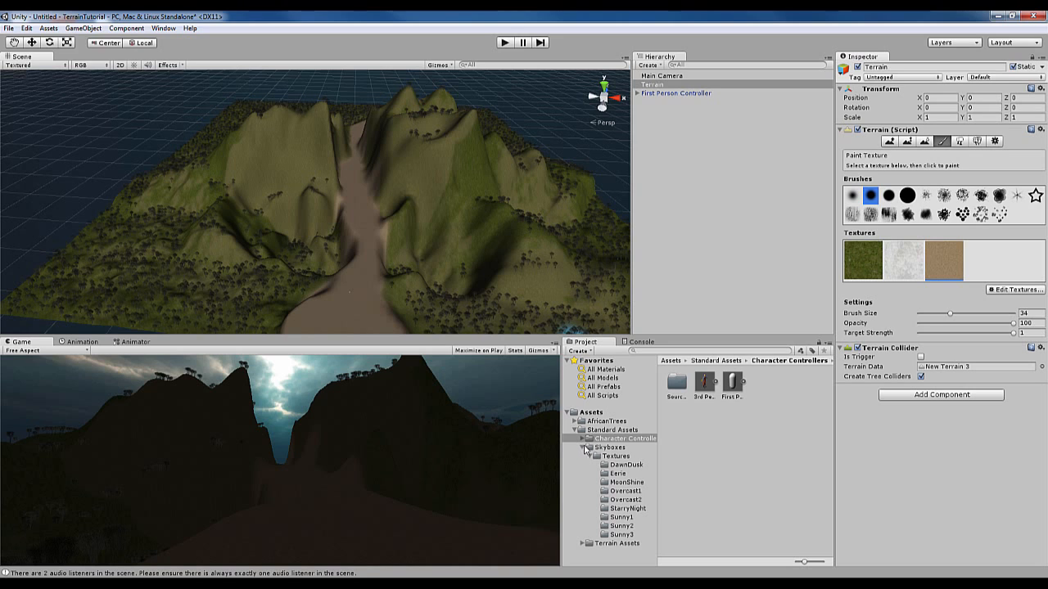
# Collapse the Skyboxes asset folder and add a directional light to the scene.
pyautogui.click(585, 448)
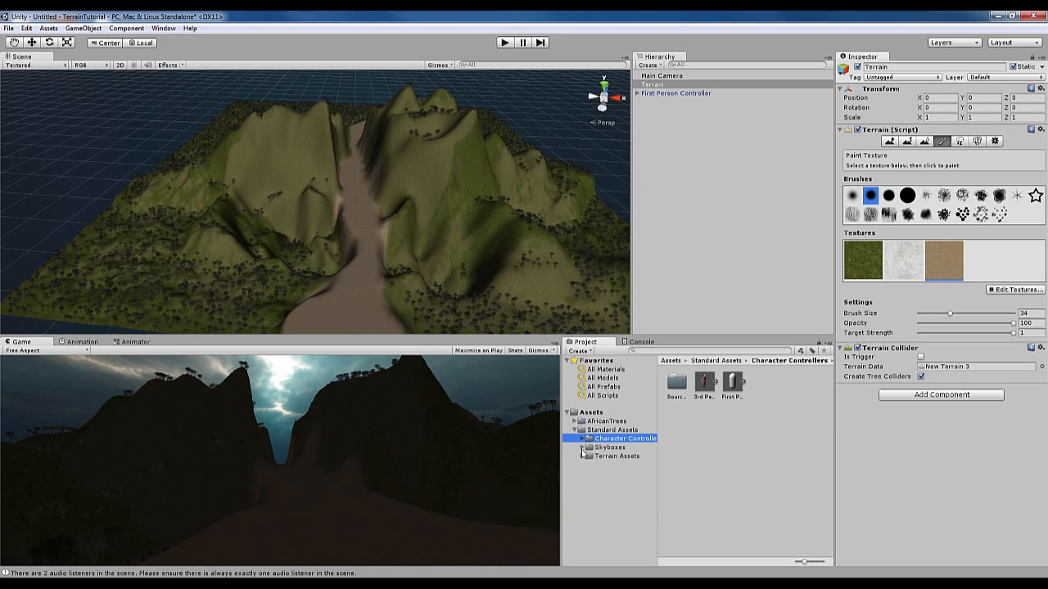
pyautogui.click(659, 67)
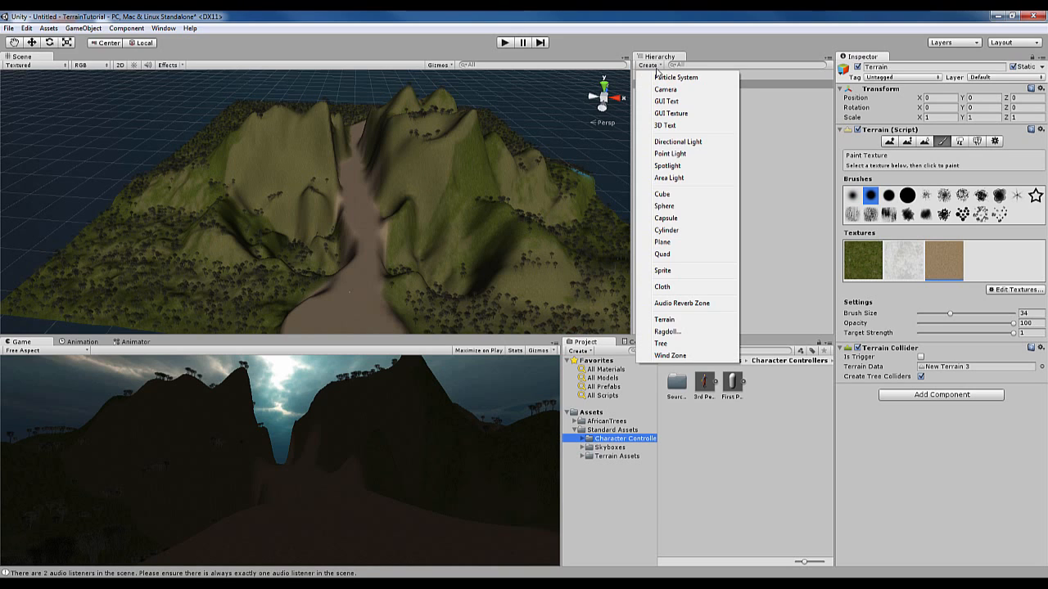
pyautogui.click(688, 163)
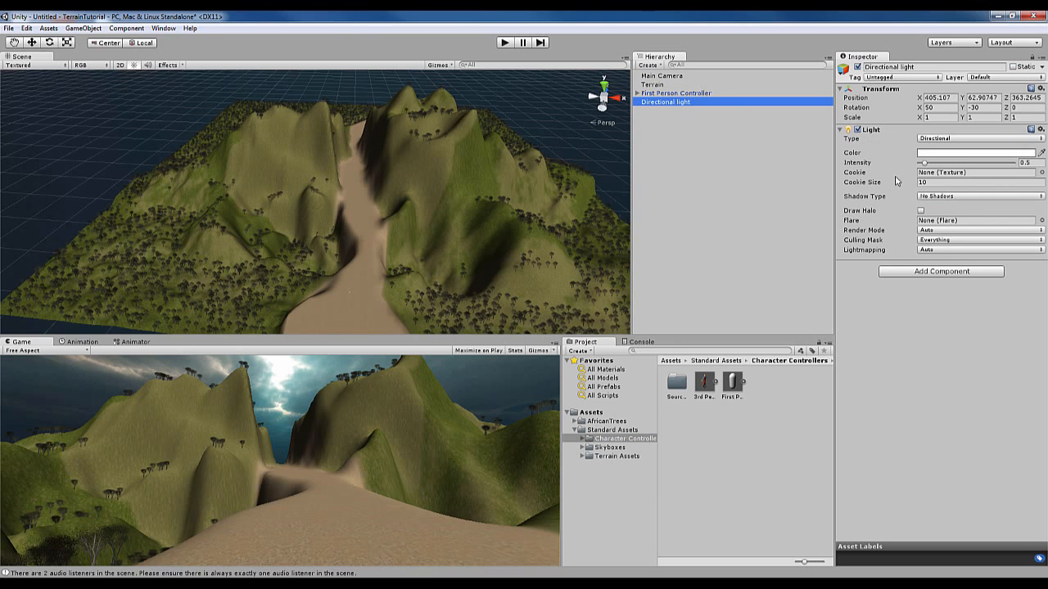
pyautogui.scroll(-2, 422, 265)
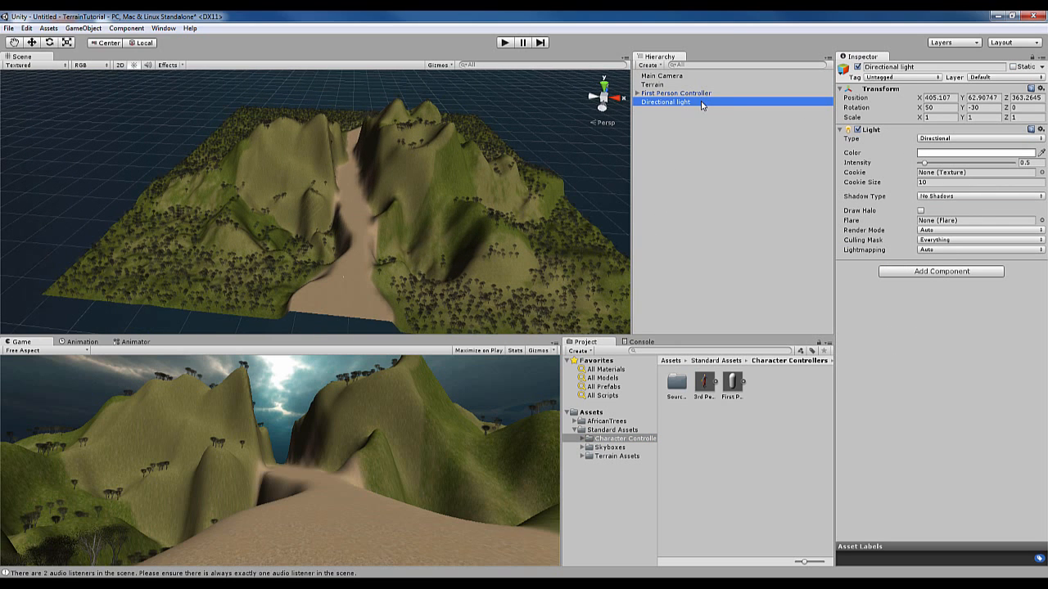
# Set the directional light's position to 0, 0, 0.
pyautogui.doubleClick(702, 105)
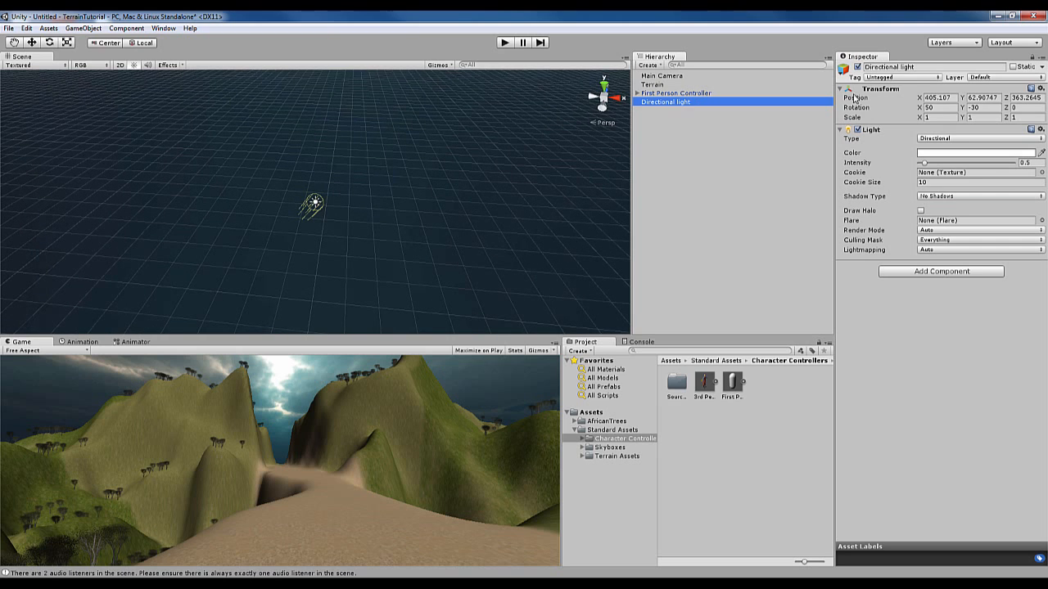
pyautogui.click(948, 100)
pyautogui.write('0')
pyautogui.press('Tab')
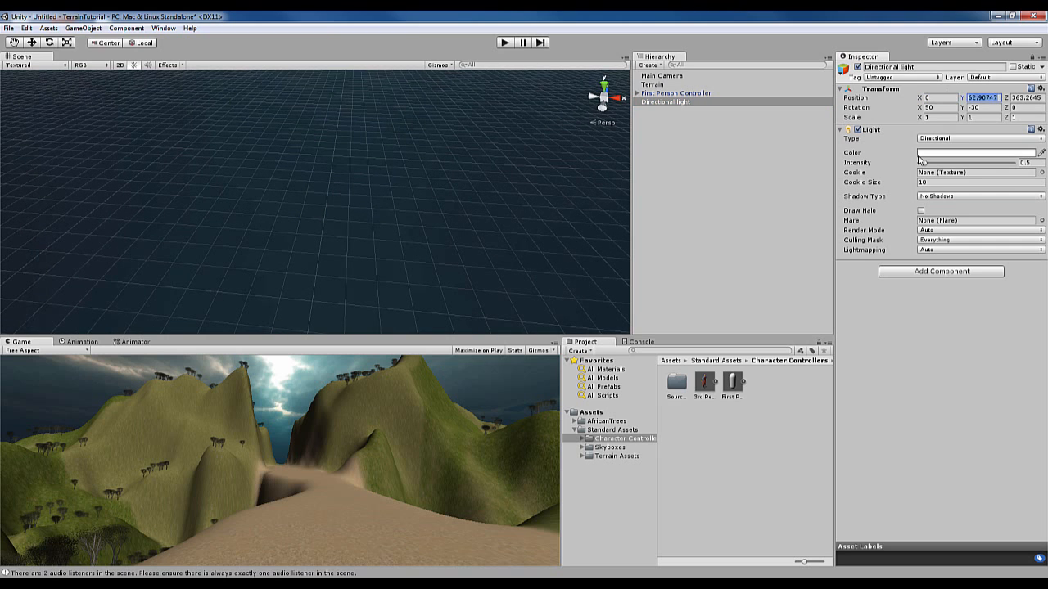
pyautogui.write('0')
pyautogui.press('Tab')
pyautogui.write('0')
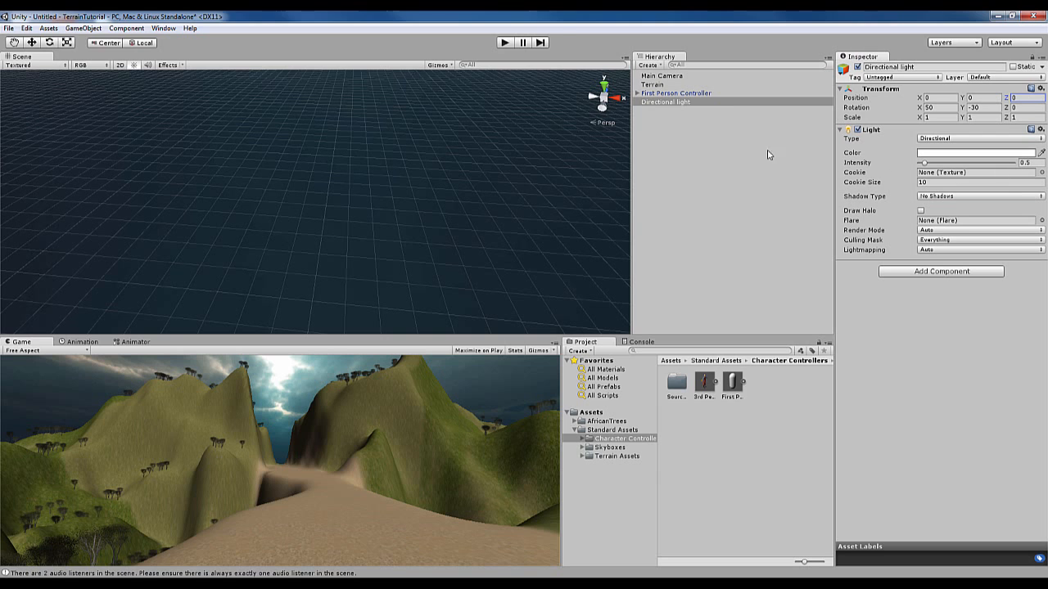
# Move the directional light to about X -53, Y 104, Z 113 beside the terrain and rotate it to about 10, 52, 49.
pyautogui.doubleClick(736, 99)
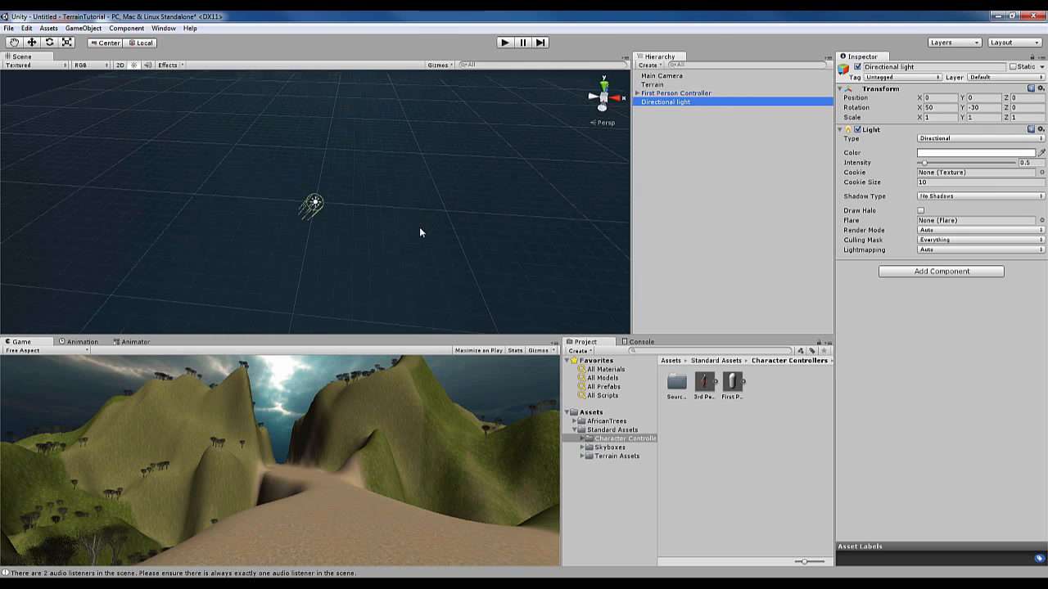
pyautogui.scroll(-8, 402, 273)
pyautogui.keyDown('alt'); pyautogui.moveTo(426, 254); pyautogui.dragTo(420, 299); pyautogui.keyUp('alt')
pyautogui.press('w')
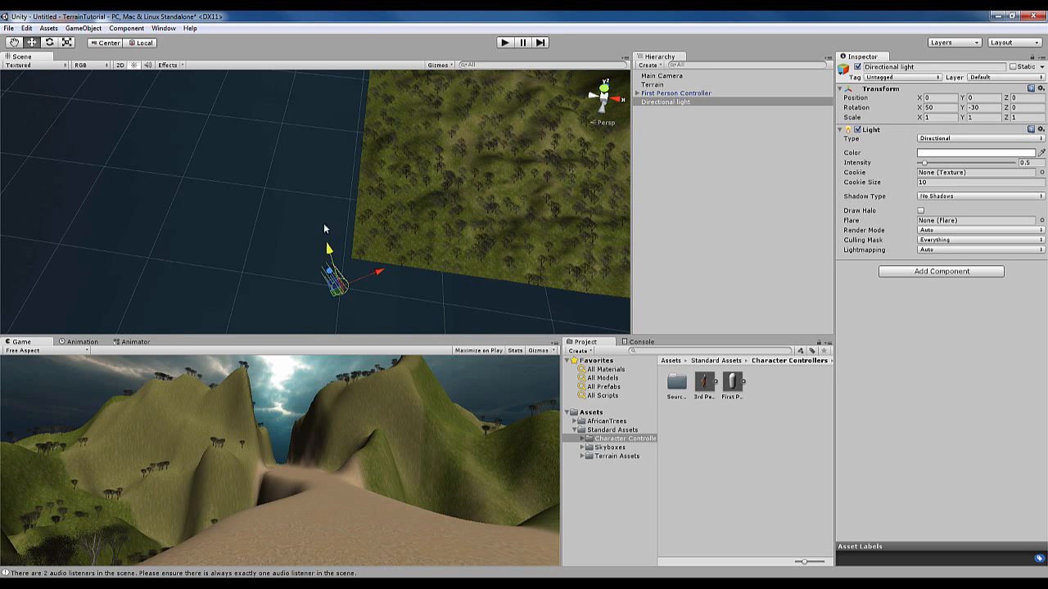
pyautogui.moveTo(335, 274); pyautogui.dragTo(241, 150)
pyautogui.press('e')
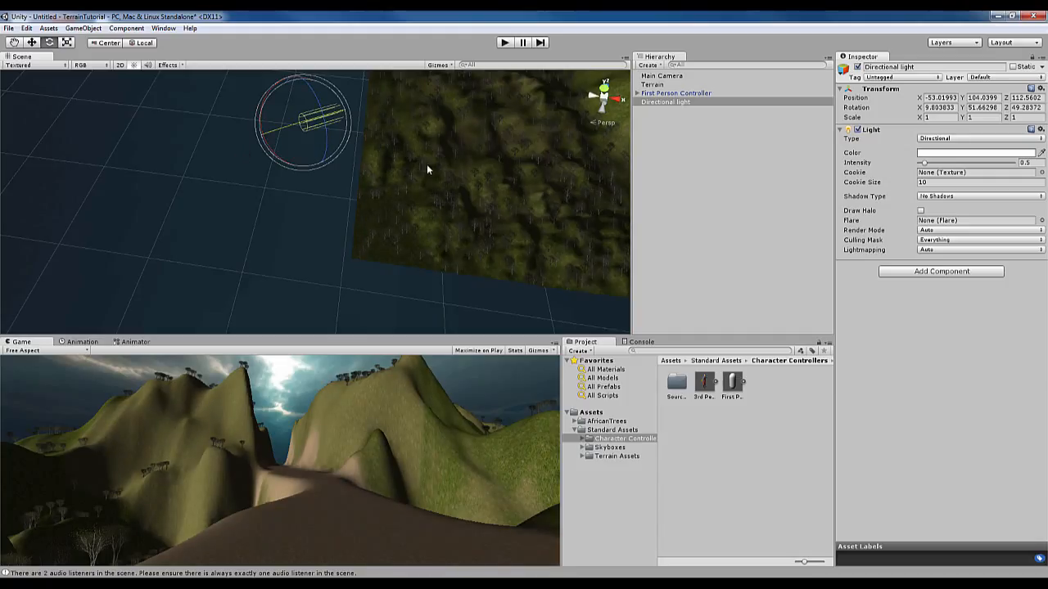
# Give the directional light a pale yellow color with hue 52 and saturation 113.
pyautogui.click(929, 154)
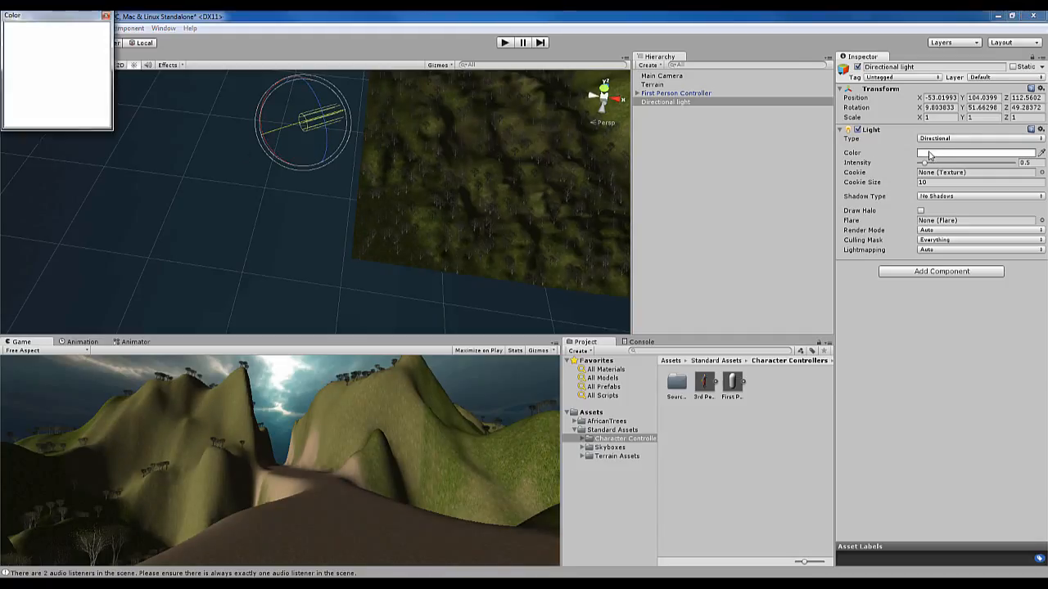
pyautogui.click(27, 73)
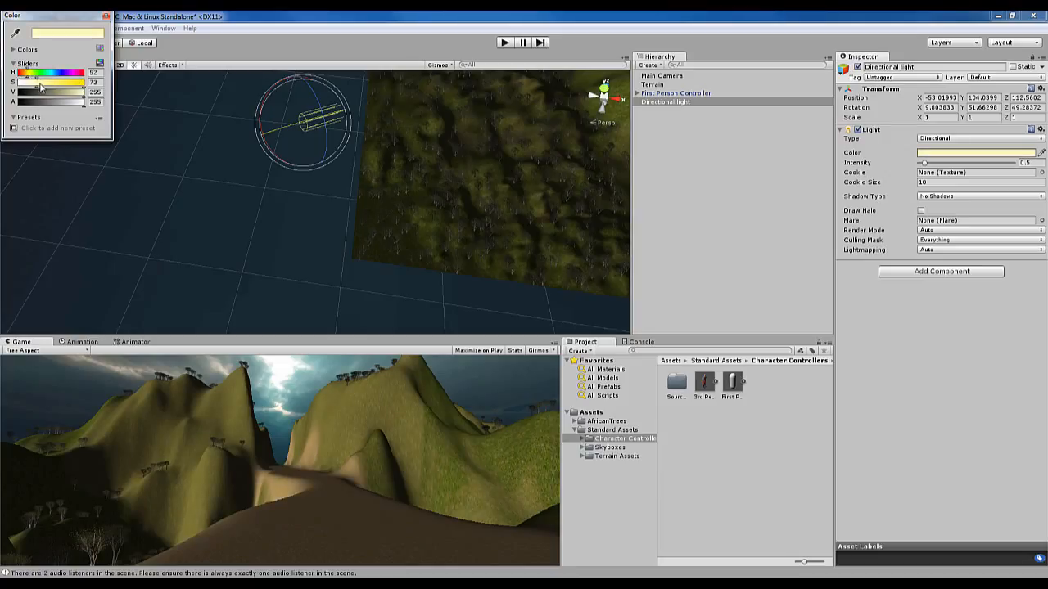
pyautogui.moveTo(46, 86); pyautogui.dragTo(49, 88)
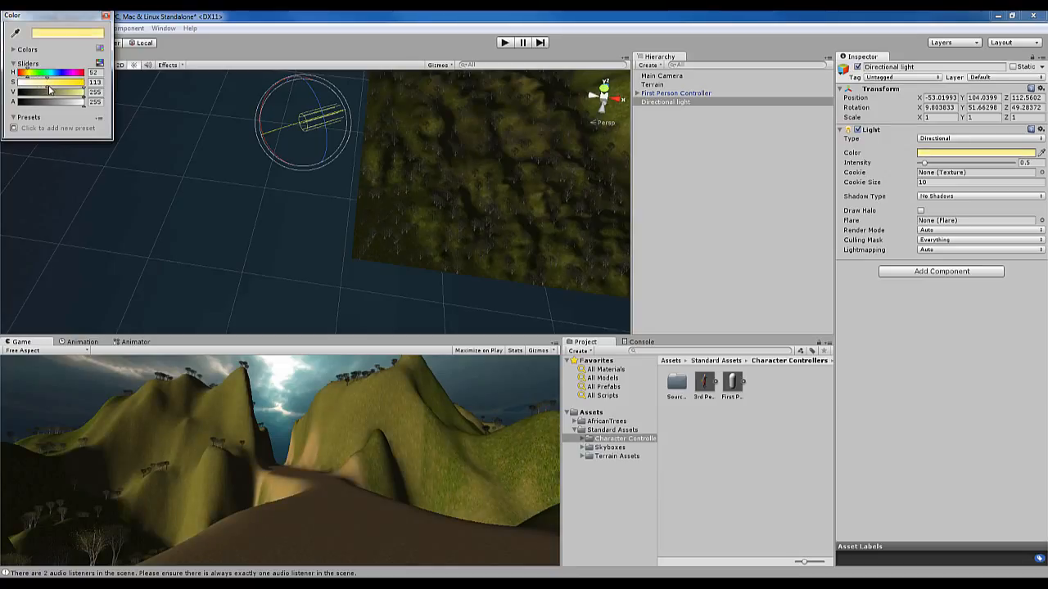
pyautogui.click(105, 16)
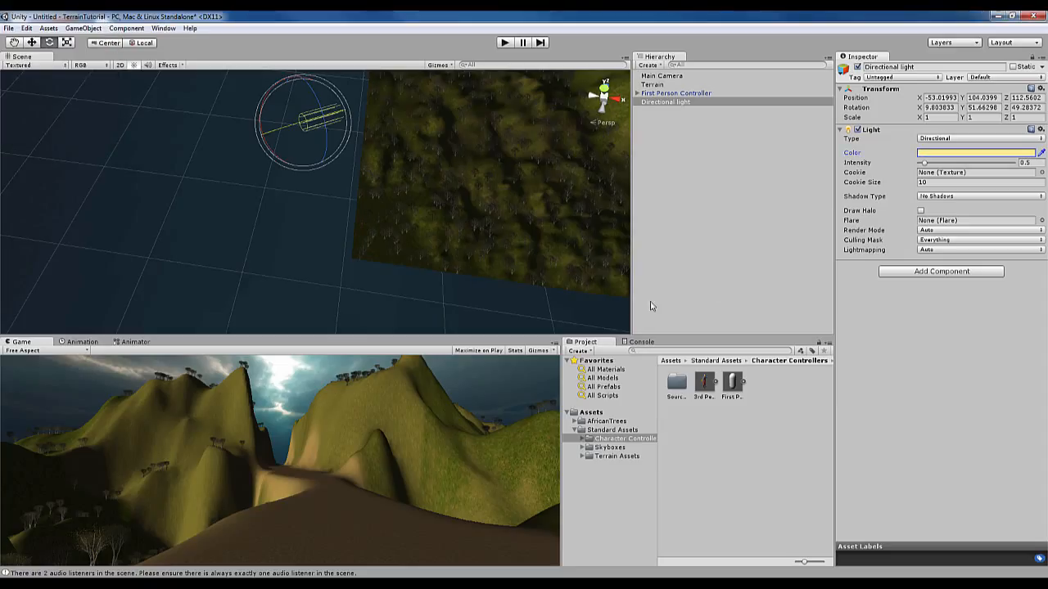
# Set the First Person Controller's Max Forward Speed to 25.
pyautogui.click(653, 94)
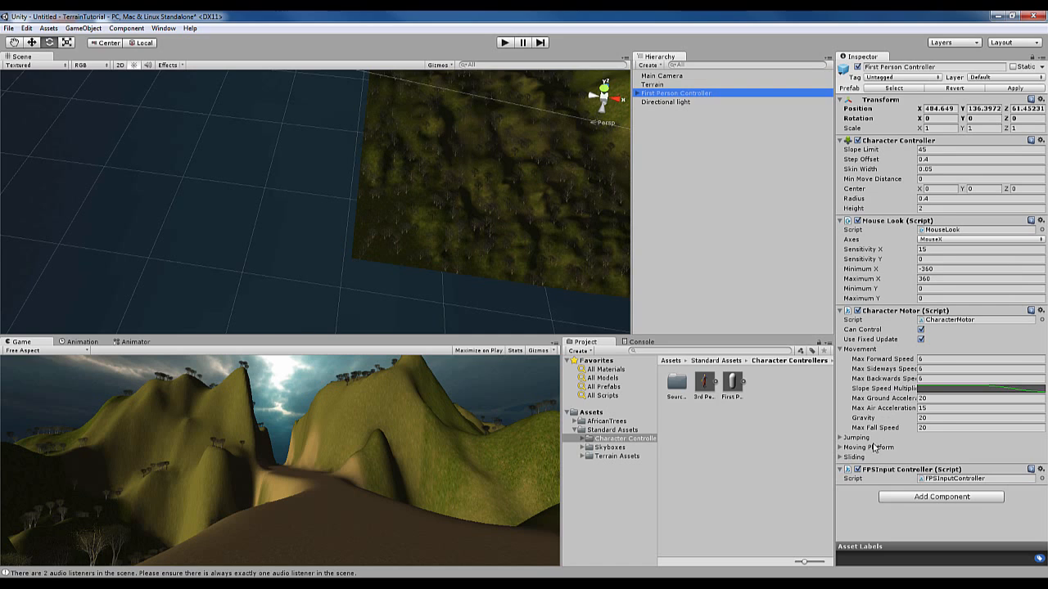
pyautogui.click(935, 359)
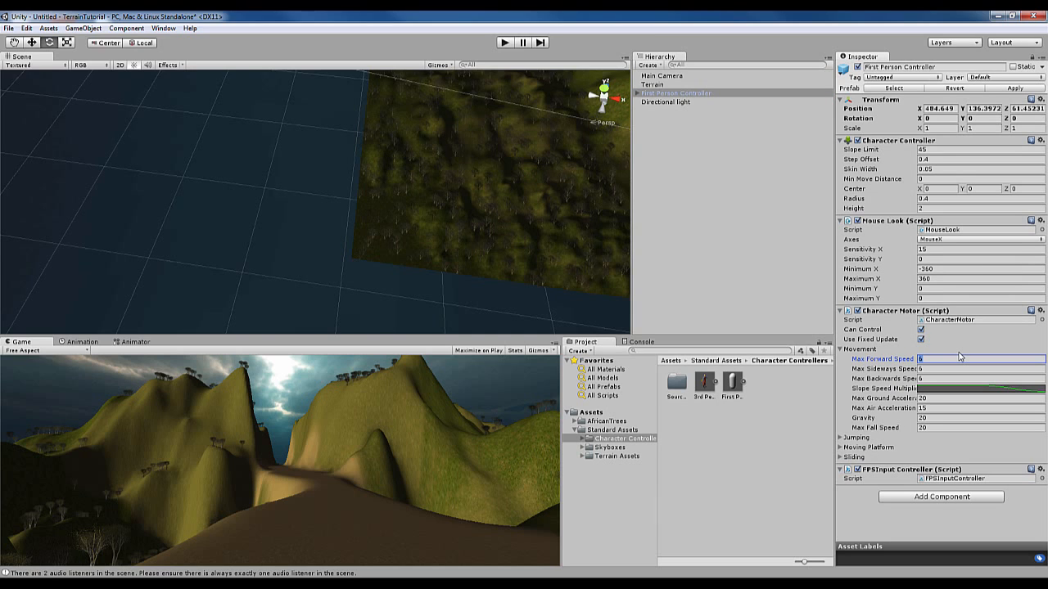
pyautogui.write('25')
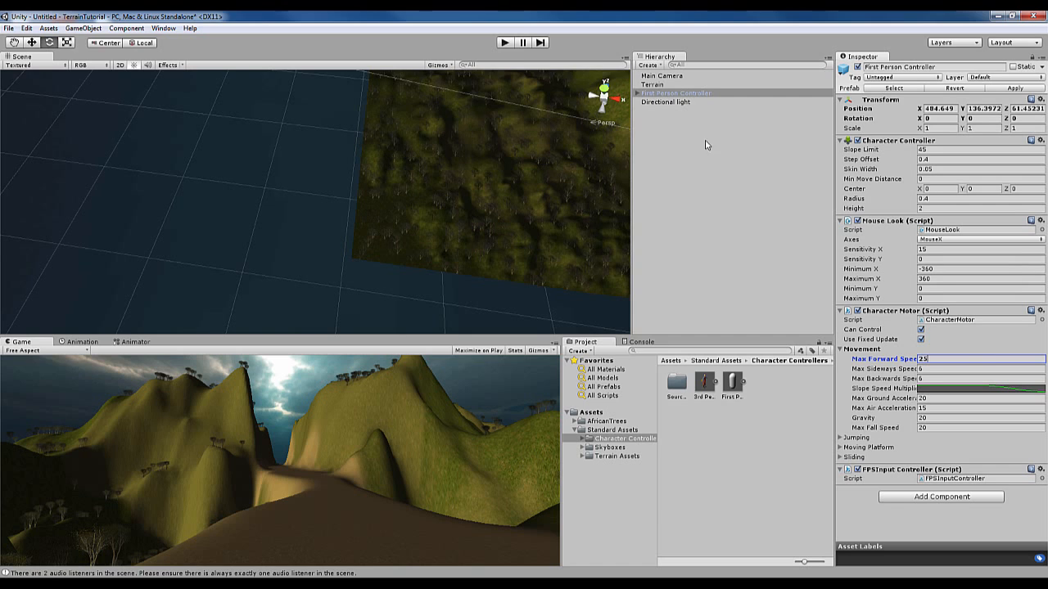
# Play the scene, walk the first-person controller along the path into the mountain pass, and stop playback.
pyautogui.click(504, 43)
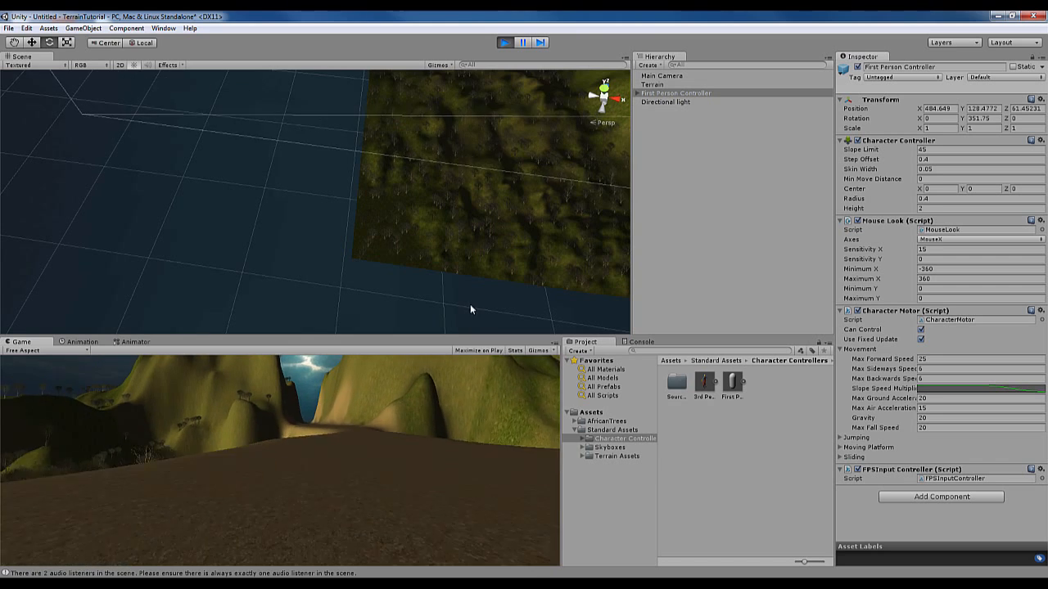
pyautogui.press('w')
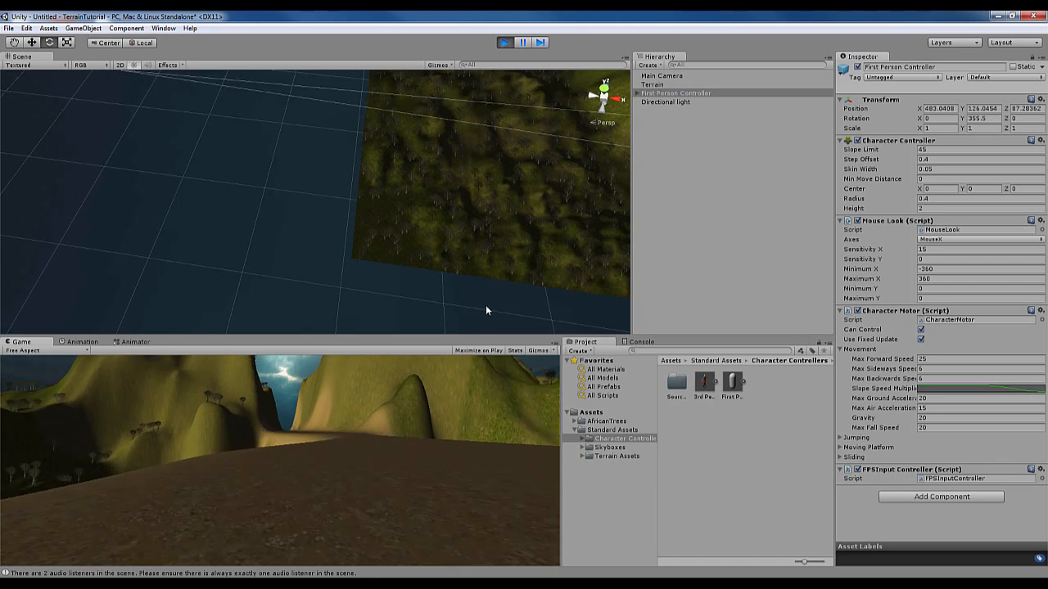
pyautogui.press('w')
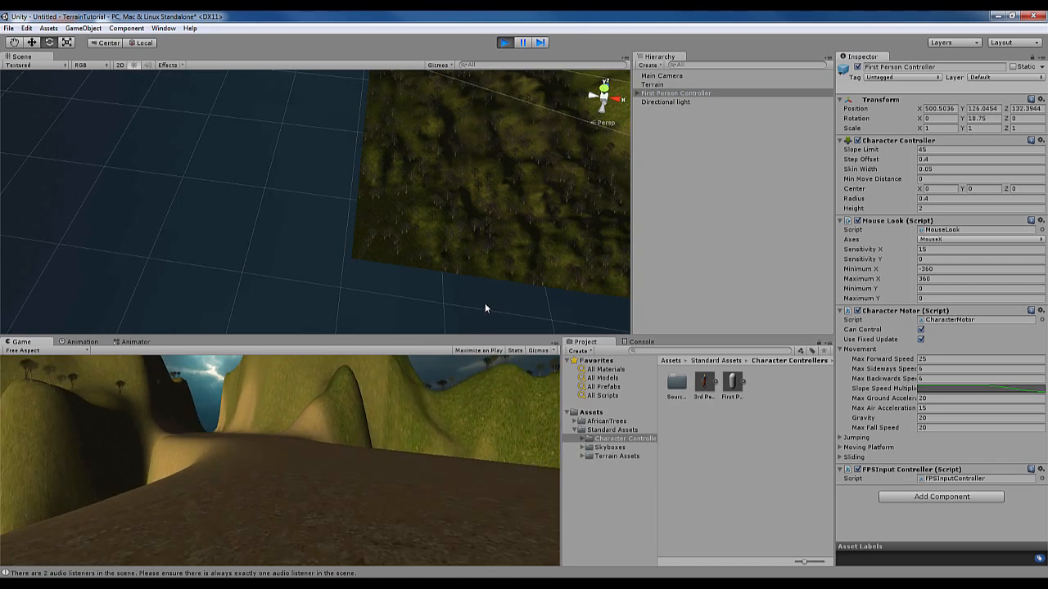
pyautogui.press('w')
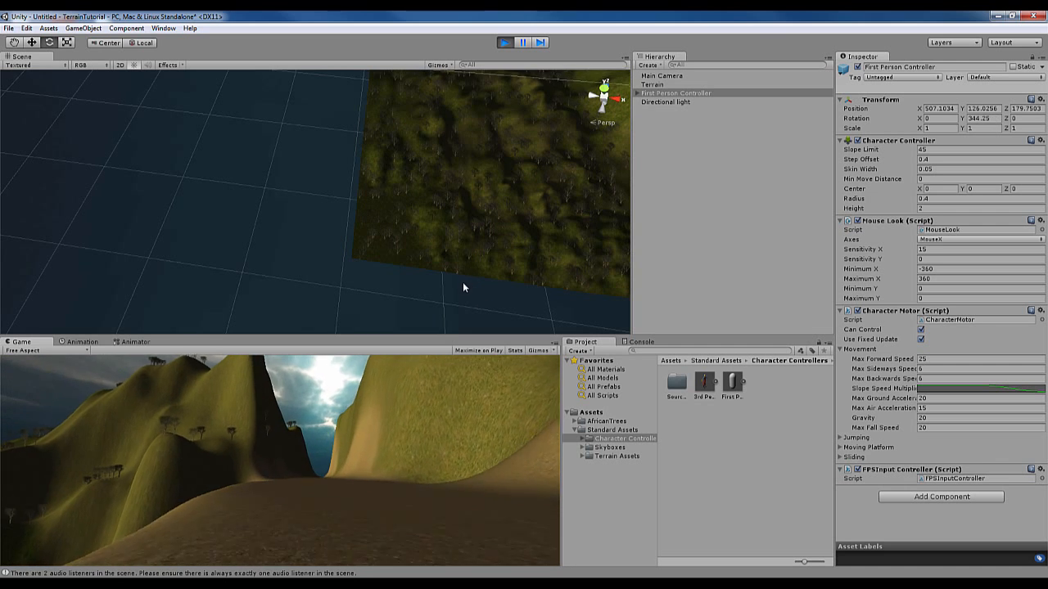
pyautogui.press('w')
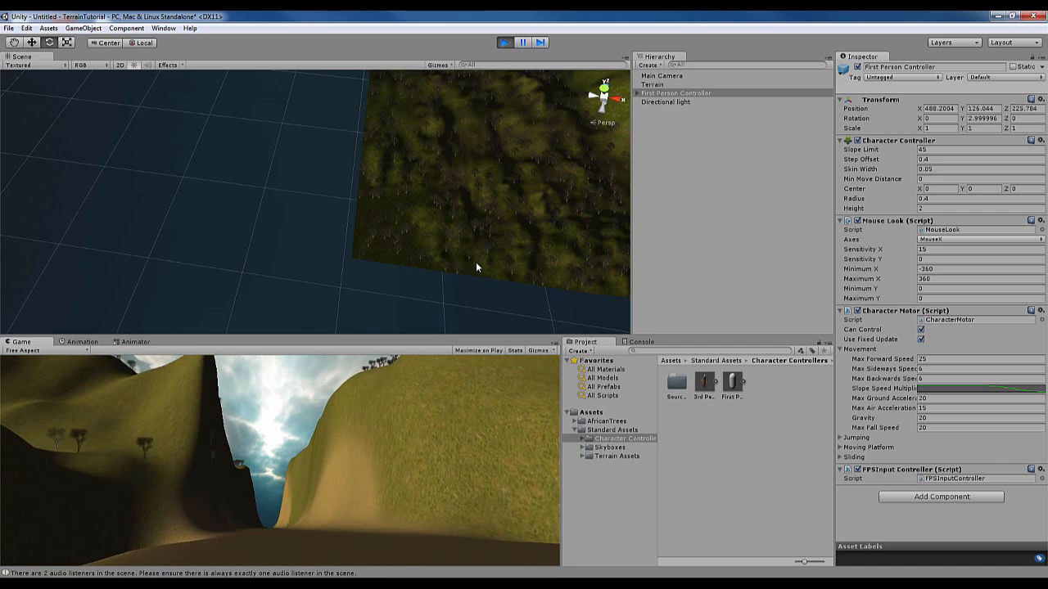
pyautogui.press('w')
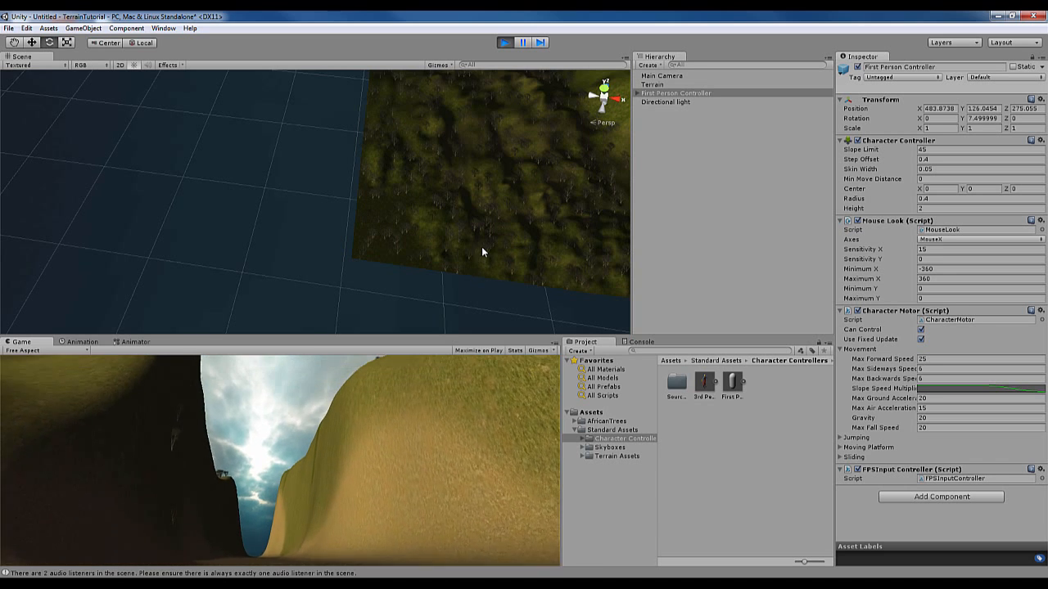
pyautogui.press('w')
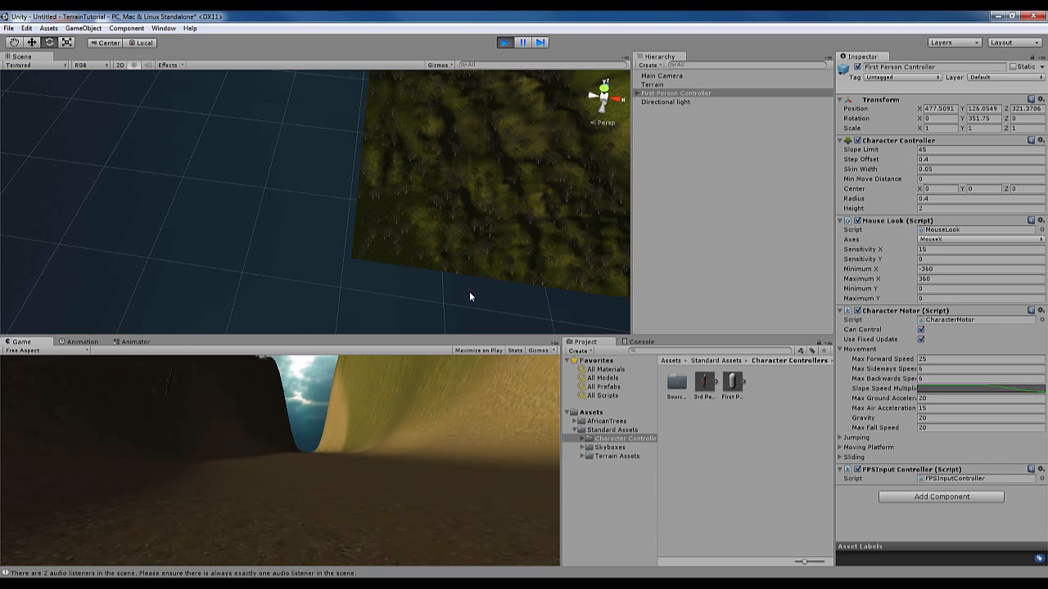
pyautogui.press('w')
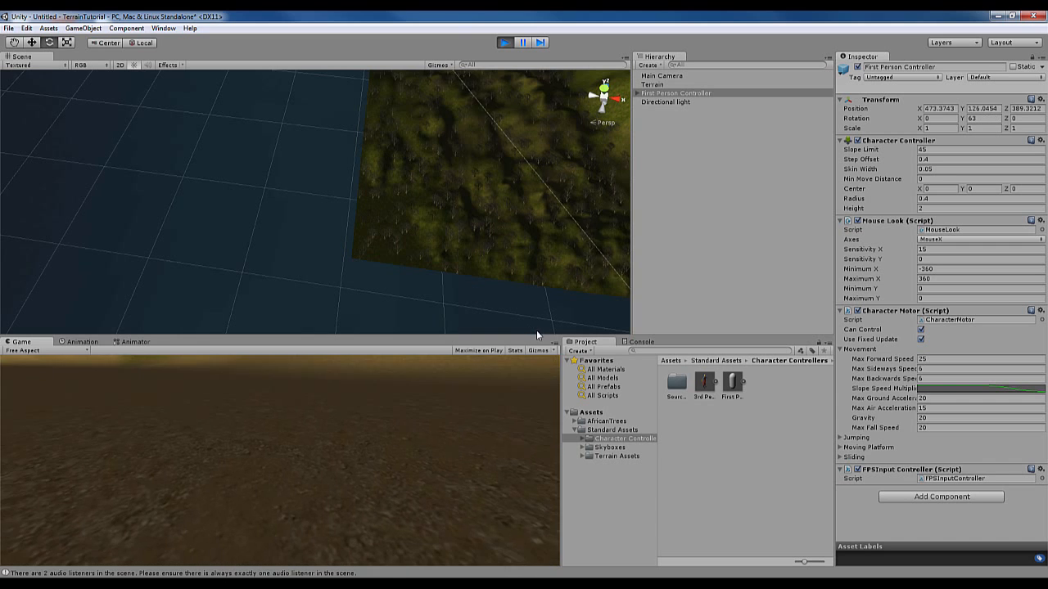
pyautogui.click(504, 42)
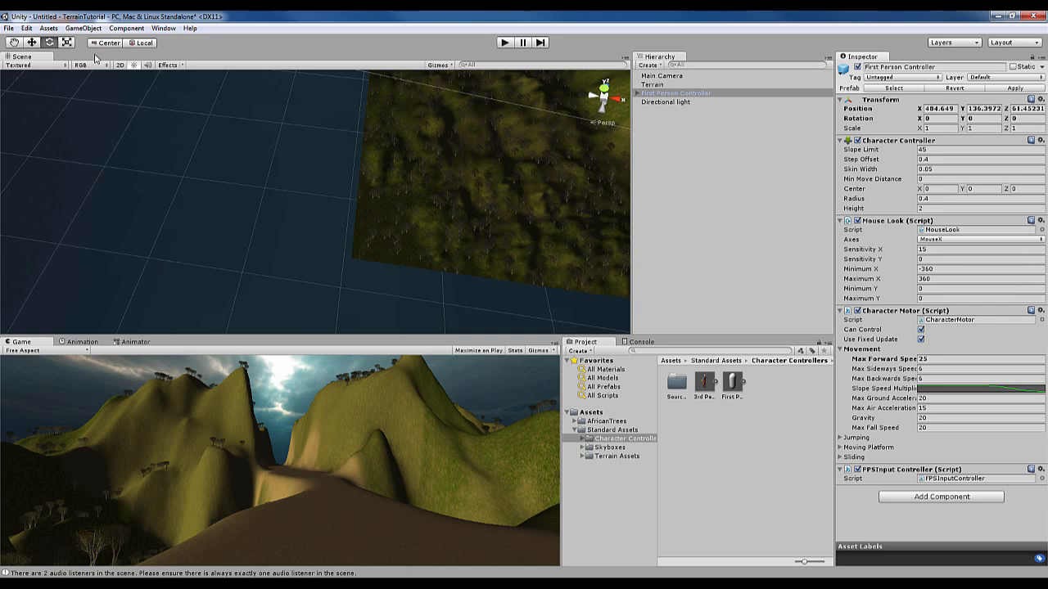
# Enable fog in the scene's Render Settings and set its density to 0.007.
pyautogui.click(27, 28)
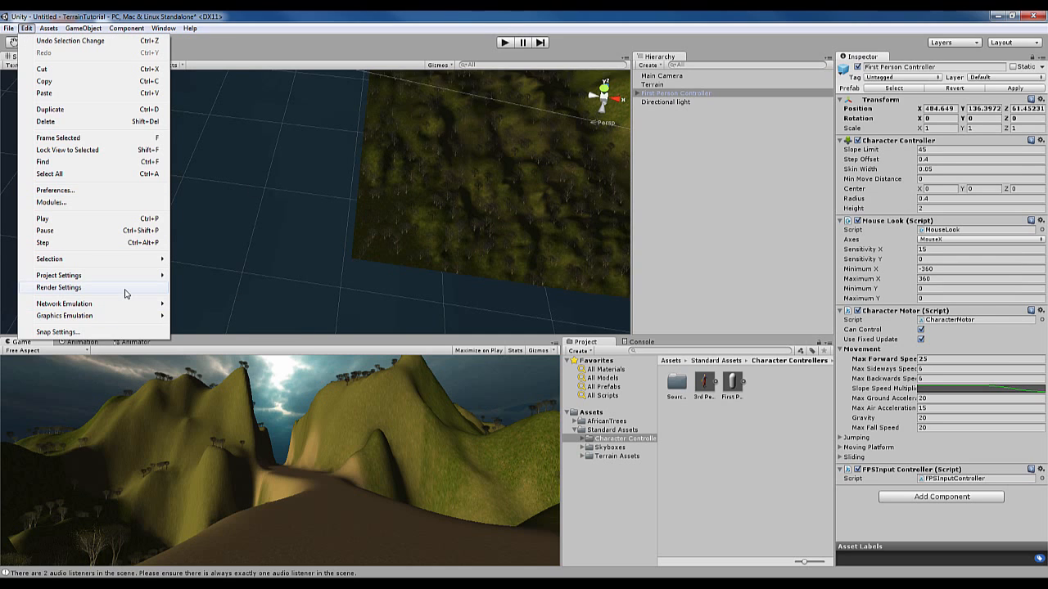
pyautogui.click(125, 289)
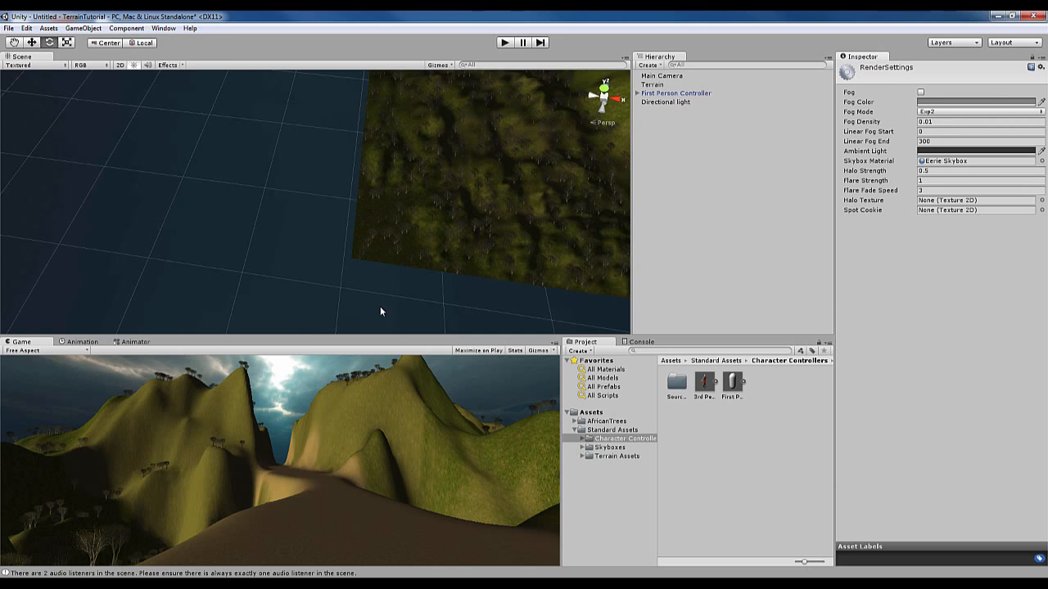
pyautogui.click(921, 93)
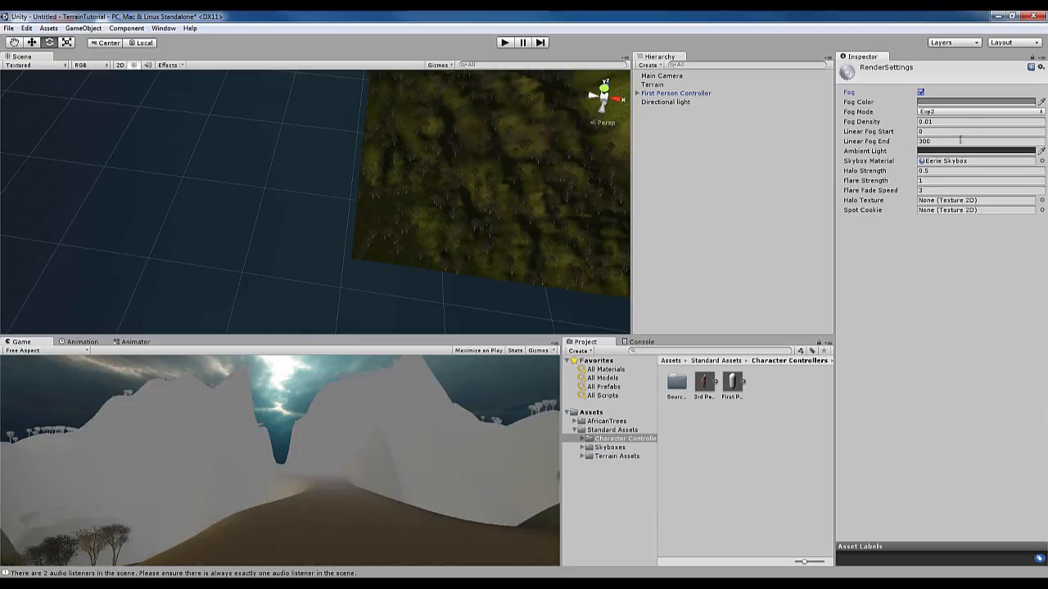
pyautogui.click(943, 121)
pyautogui.write('.00')
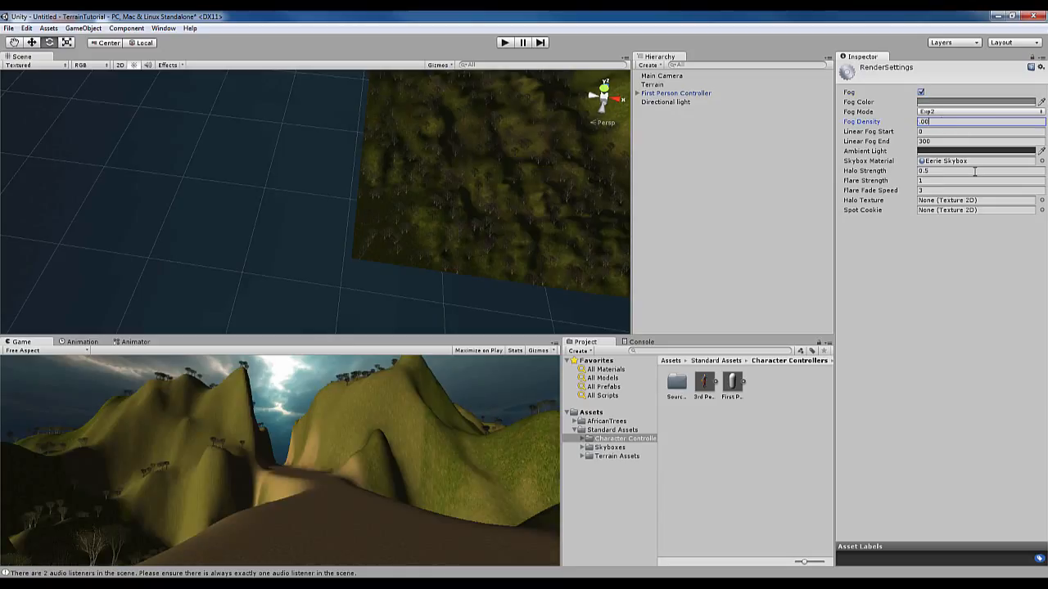
pyautogui.write('7')
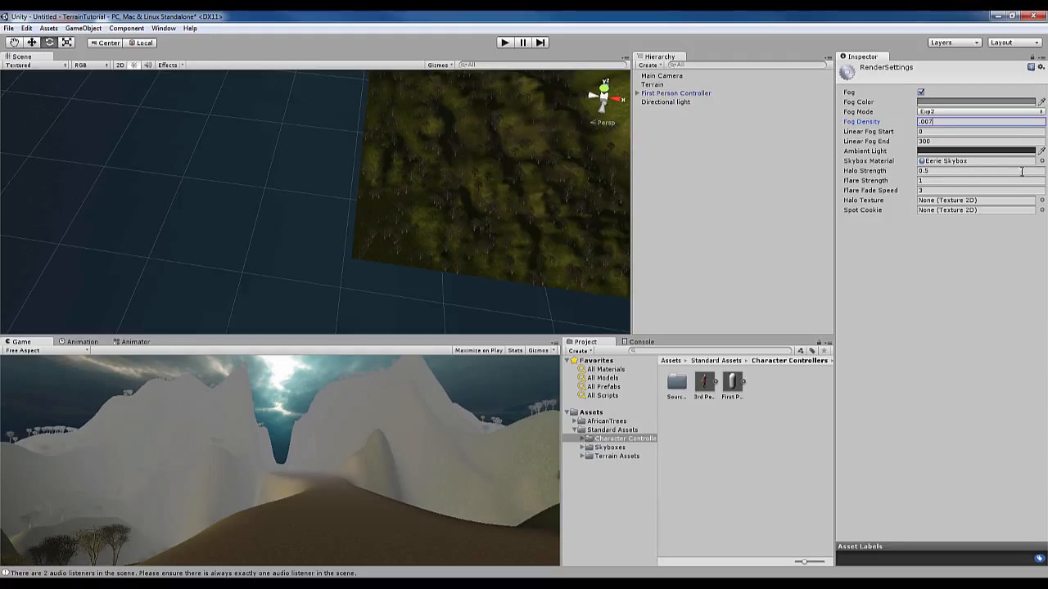
# Set the fog color to a near-black green with hue 94, saturation 147, value 15 and alpha 28.
pyautogui.click(932, 102)
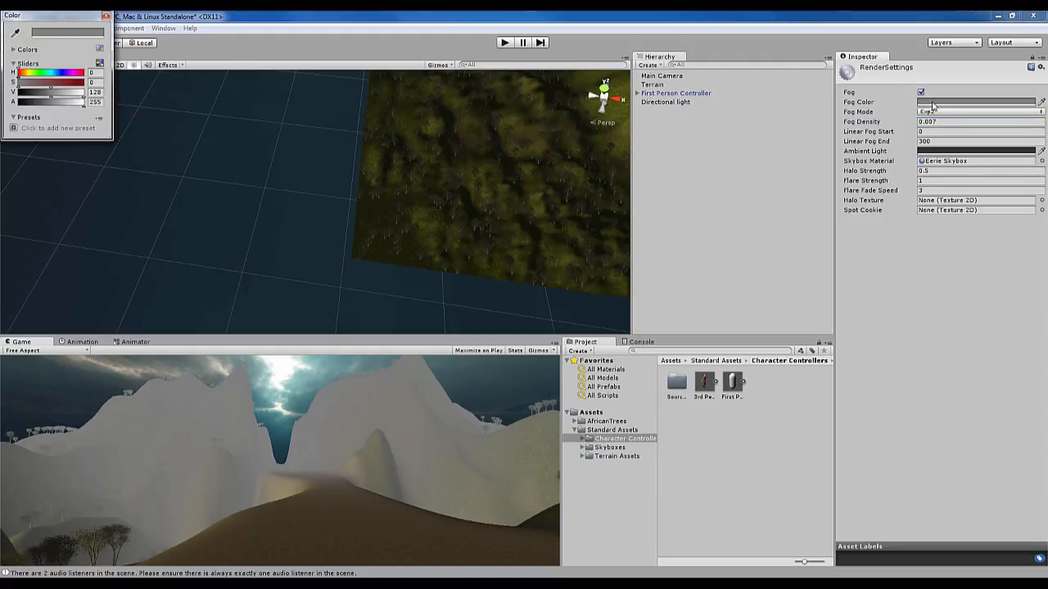
pyautogui.moveTo(36, 74); pyautogui.dragTo(26, 95)
pyautogui.click(30, 93)
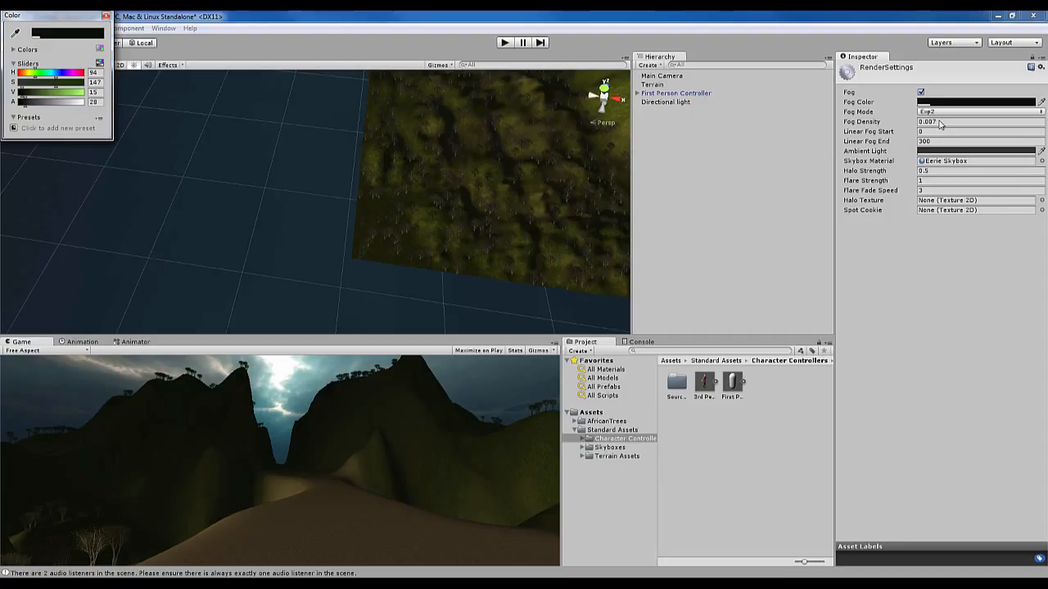
pyautogui.click(106, 16)
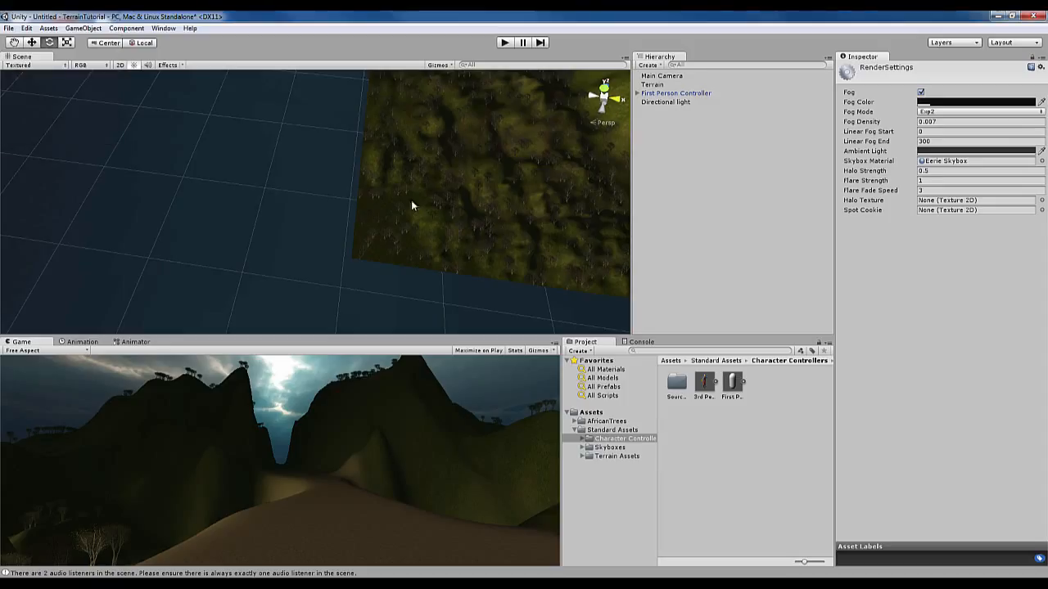
# Add the spookyhill particle prefab from the Assets folder to the scene and stop its particle preview.
pyautogui.click(592, 413)
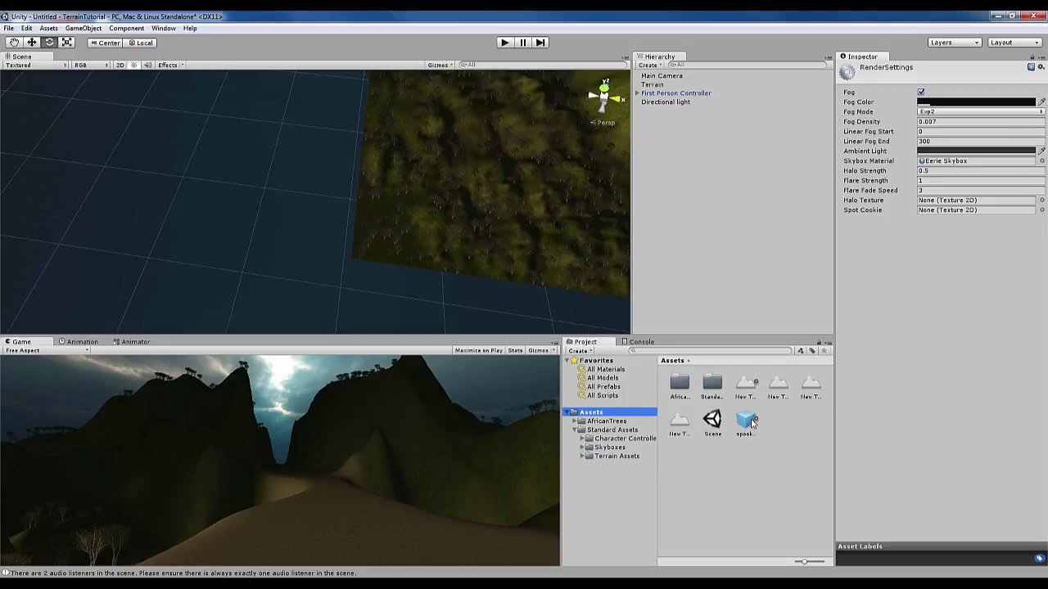
pyautogui.moveTo(752, 422); pyautogui.dragTo(701, 173)
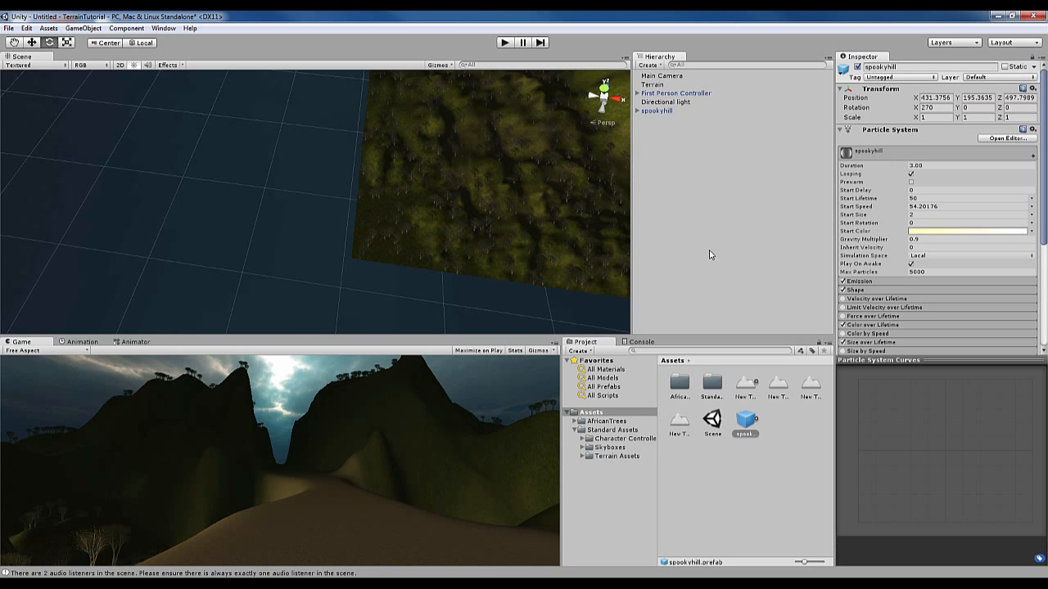
pyautogui.moveTo(662, 111); pyautogui.dragTo(662, 111)
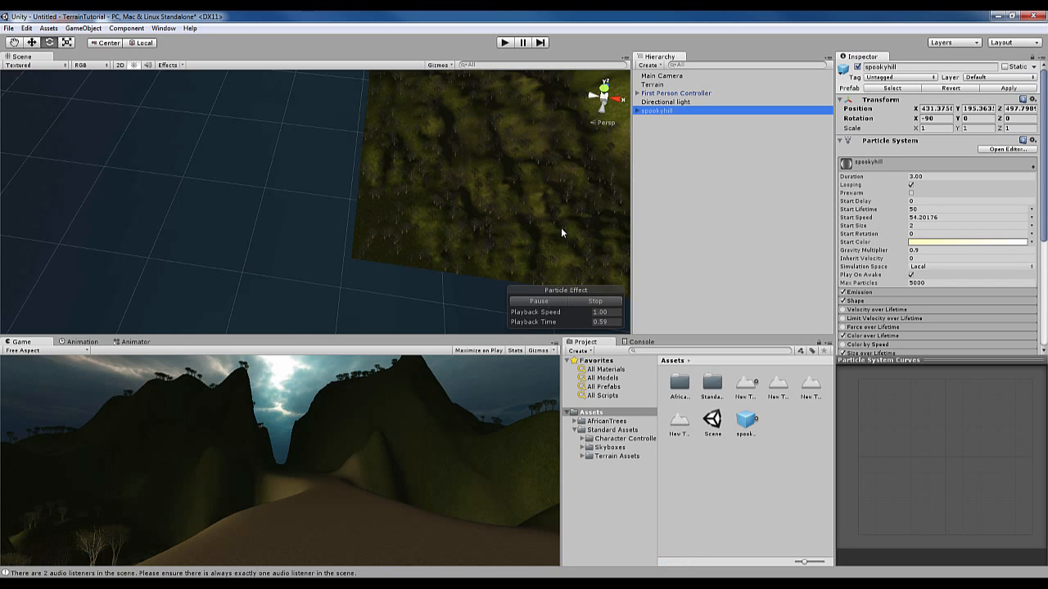
pyautogui.click(599, 302)
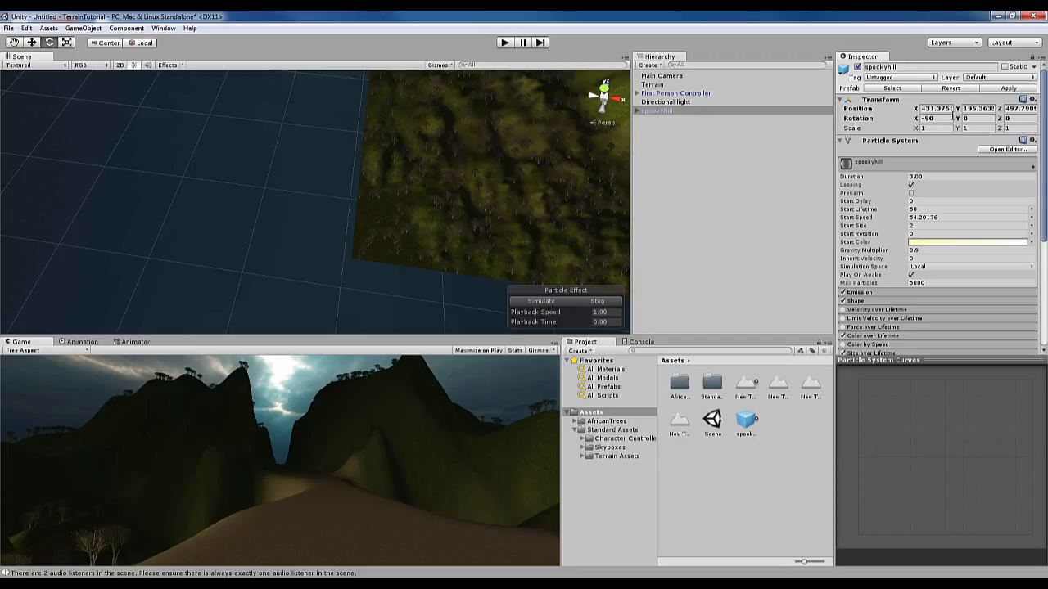
# Set the spookyhill object's position to 0, 0, 0.
pyautogui.click(948, 109)
pyautogui.write('0')
pyautogui.press('Tab')
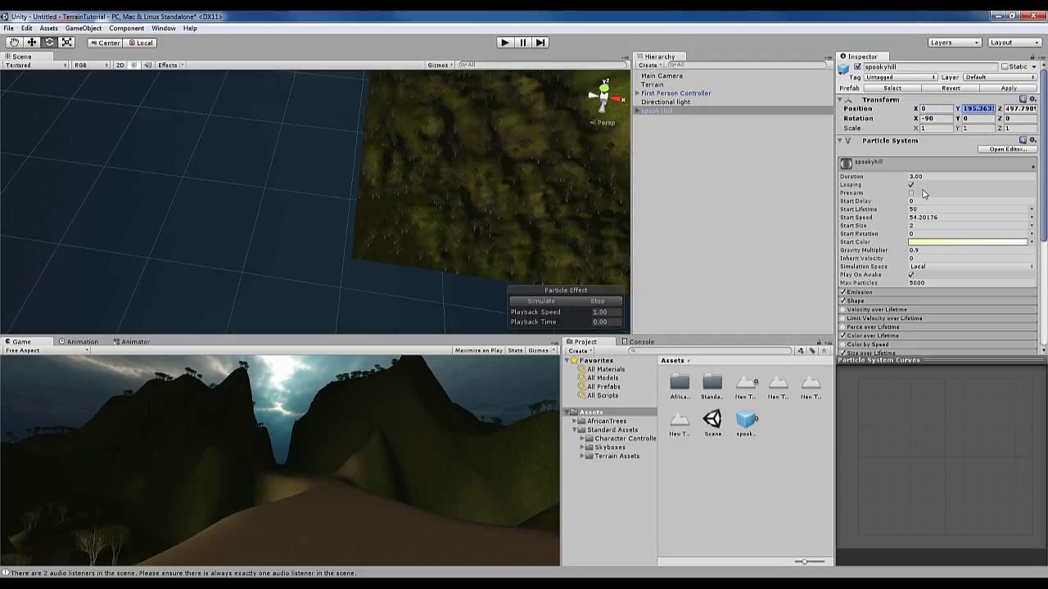
pyautogui.write('0')
pyautogui.press('Tab')
pyautogui.write('0')
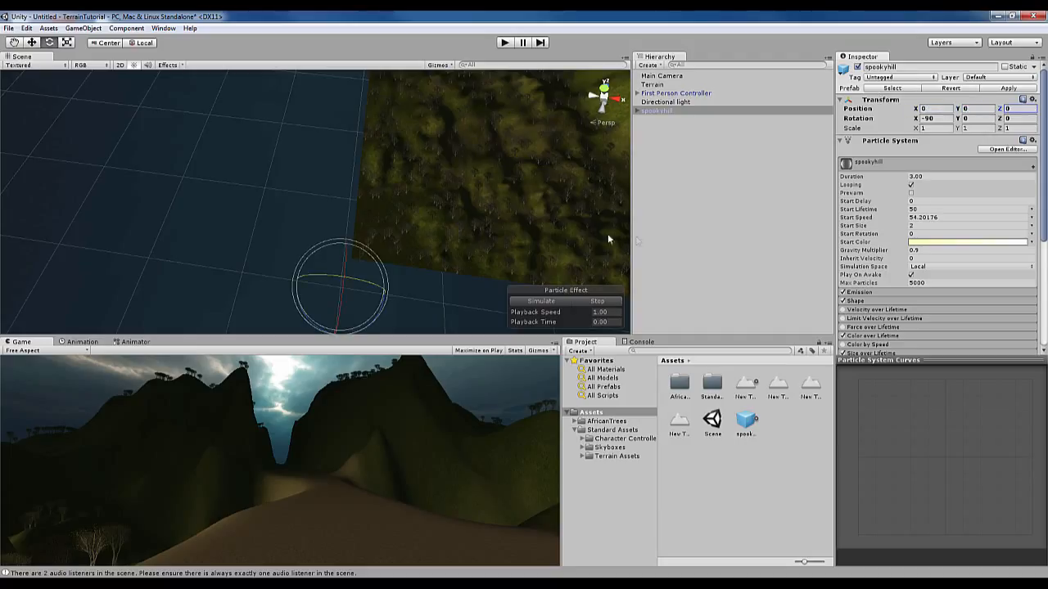
# Move the spookyhill object from the terrain corner onto the terrain, to about X 187, Y 5, Z 391.
pyautogui.write('w')
pyautogui.moveTo(388, 295); pyautogui.dragTo(582, 277)
pyautogui.moveTo(475, 238); pyautogui.dragTo(318, 321, button='middle')
pyautogui.moveTo(310, 328); pyautogui.dragTo(340, 117)
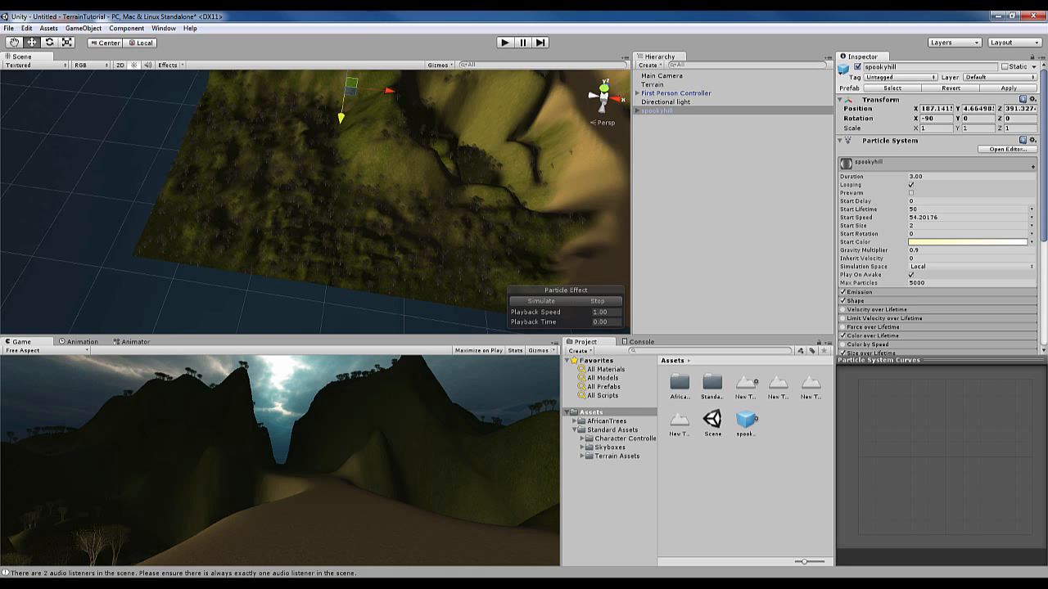
# Move the spookyhill object over the mountain pass and raise it, to about X 498, Y 349, Z 552.
pyautogui.moveTo(402, 176); pyautogui.dragTo(395, 266, button='middle')
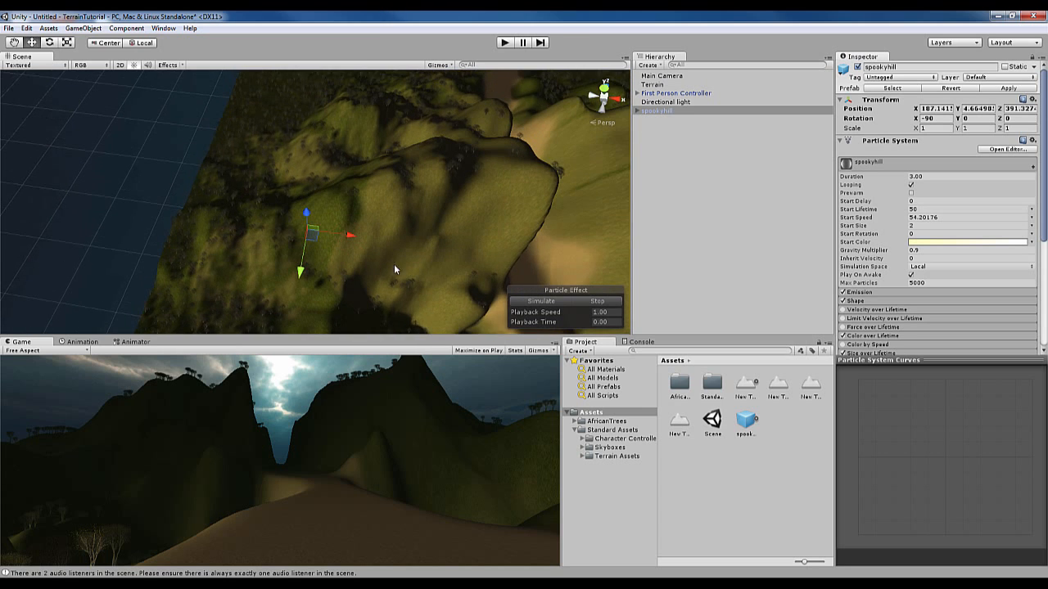
pyautogui.moveTo(395, 214); pyautogui.dragTo(393, 243, button='middle')
pyautogui.moveTo(337, 271); pyautogui.dragTo(477, 233)
pyautogui.moveTo(473, 184); pyautogui.dragTo(486, 158)
pyautogui.moveTo(546, 225); pyautogui.dragTo(376, 123, button='middle')
pyautogui.moveTo(383, 77); pyautogui.dragTo(390, 33)
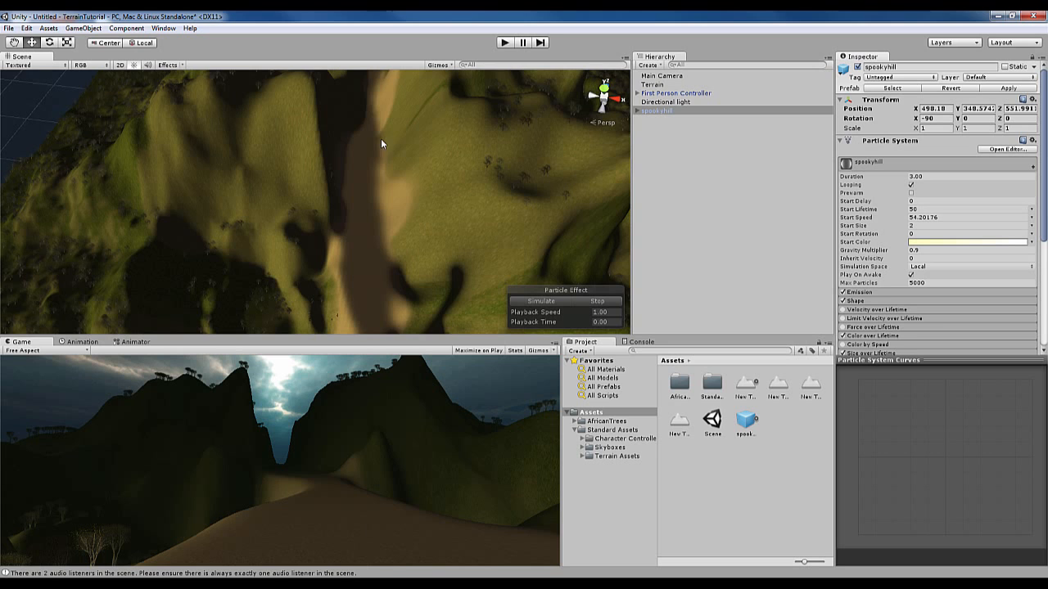
# Move the spookyhill object down onto the hilltop beside the path, to about X 394, Y 270, Z 390.
pyautogui.moveTo(381, 144); pyautogui.dragTo(376, 285, button='middle')
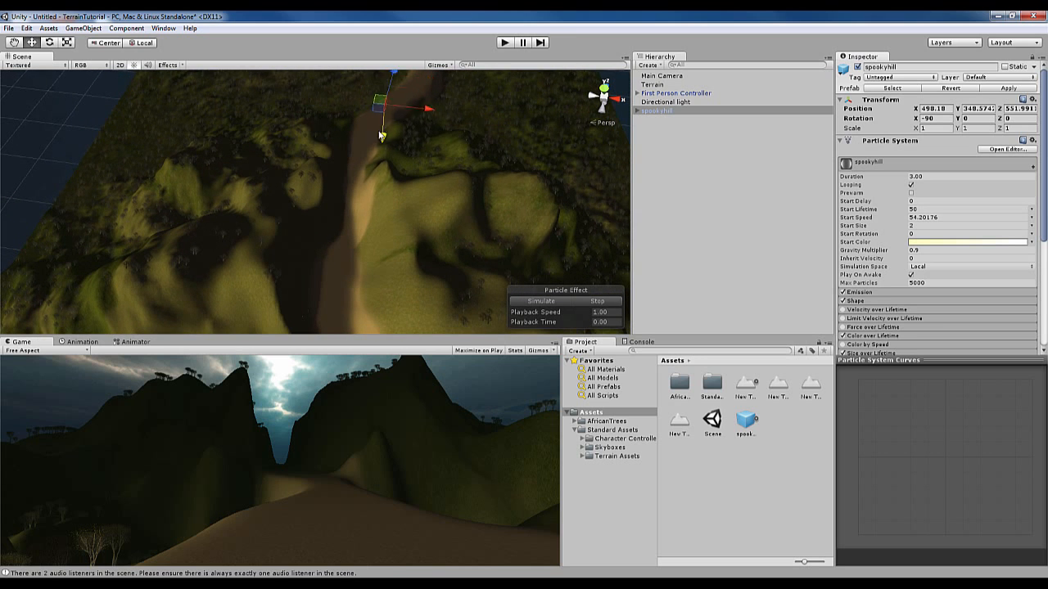
pyautogui.moveTo(380, 134); pyautogui.dragTo(374, 280)
pyautogui.scroll(4, 374, 280)
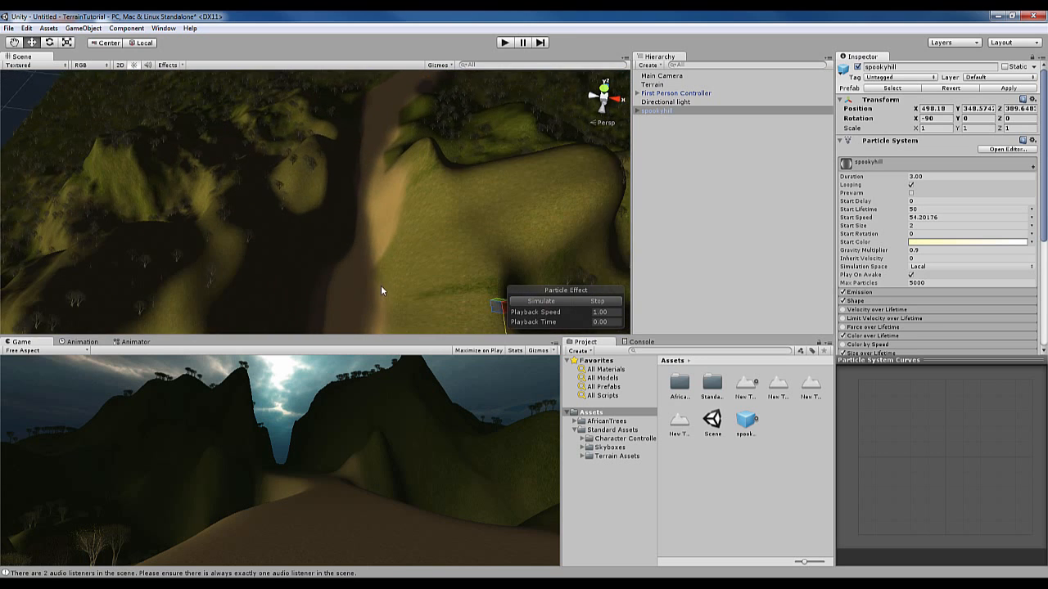
pyautogui.moveTo(380, 290); pyautogui.dragTo(381, 222, button='middle')
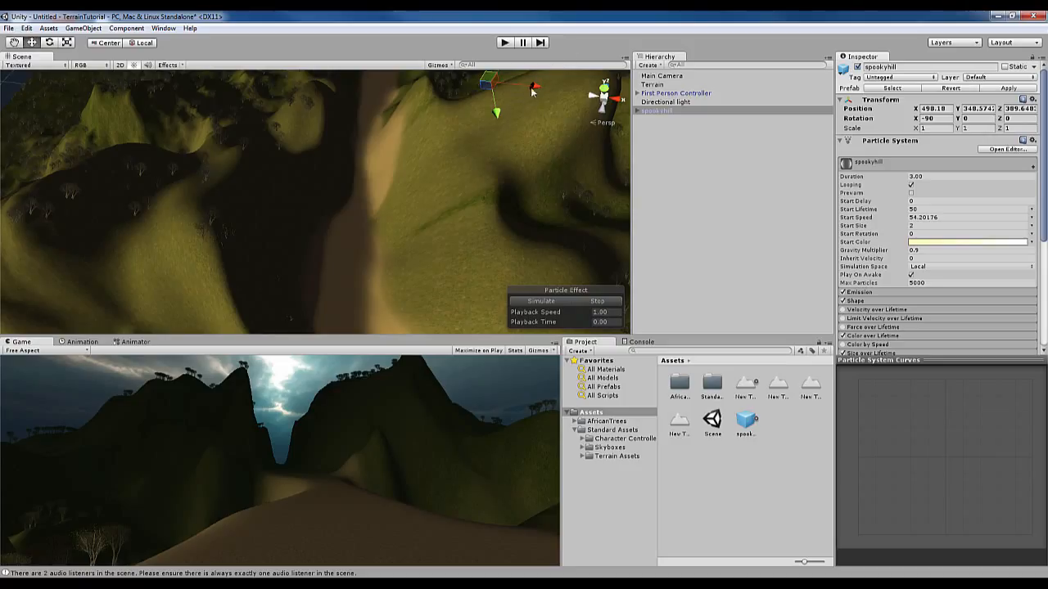
pyautogui.moveTo(500, 75); pyautogui.dragTo(217, 199)
pyautogui.moveTo(218, 199); pyautogui.dragTo(249, 162, button='middle')
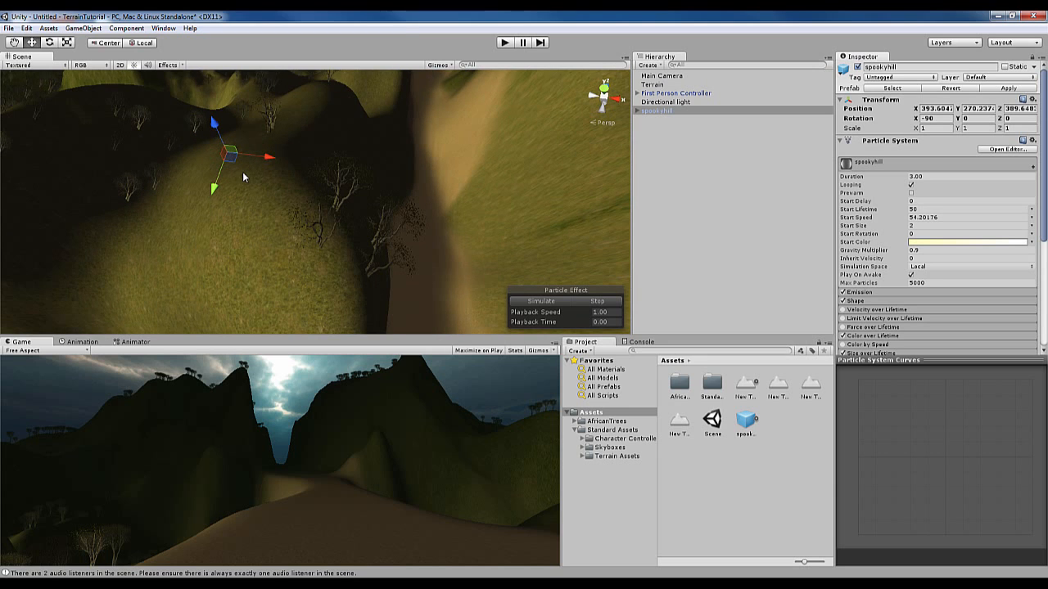
pyautogui.scroll(3, 242, 175)
pyautogui.moveTo(225, 169); pyautogui.dragTo(244, 151)
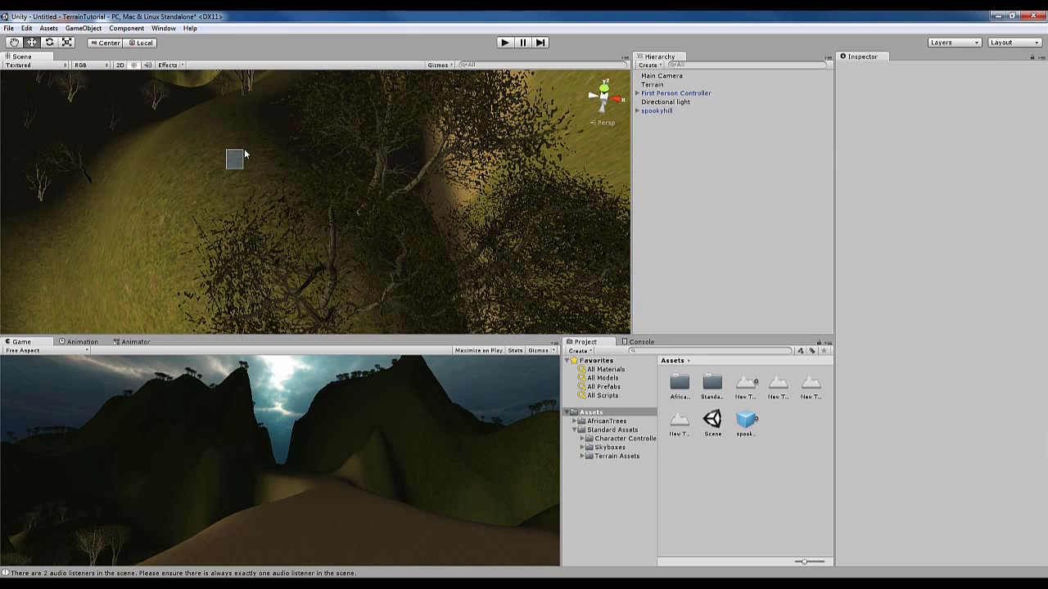
# Reselect and expand the spookyhill object, and raise it above the hilltop to about Y 292.
pyautogui.click(664, 111)
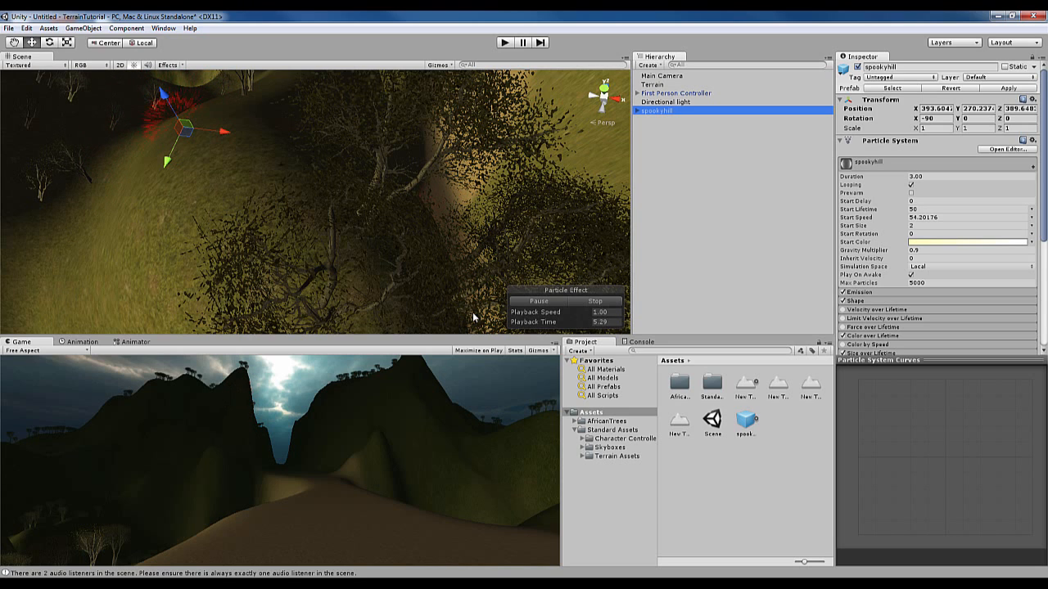
pyautogui.scroll(-5, 211, 161)
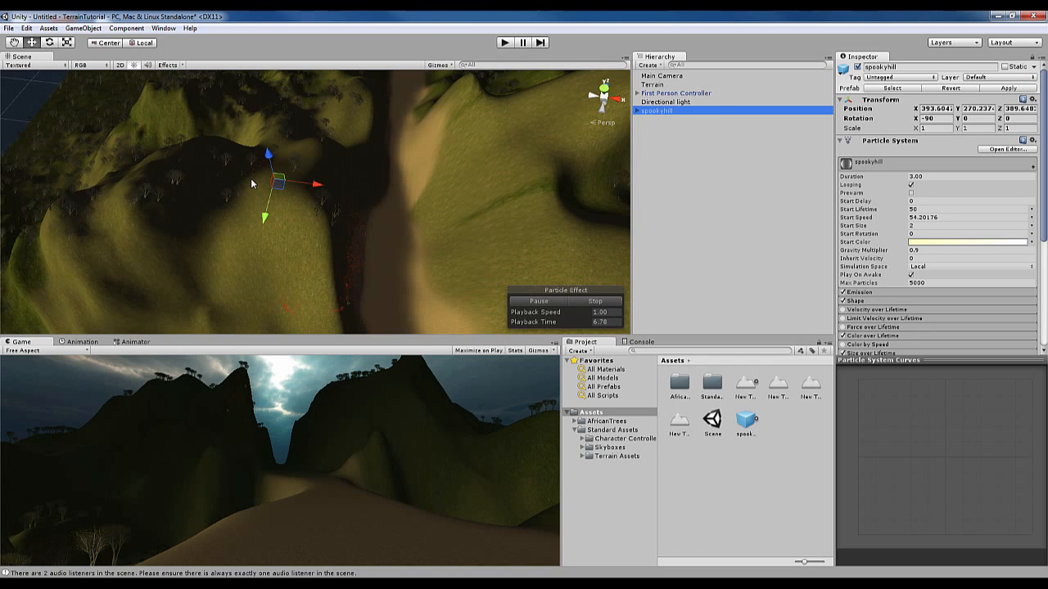
pyautogui.click(638, 111)
pyautogui.moveTo(271, 154); pyautogui.dragTo(265, 134)
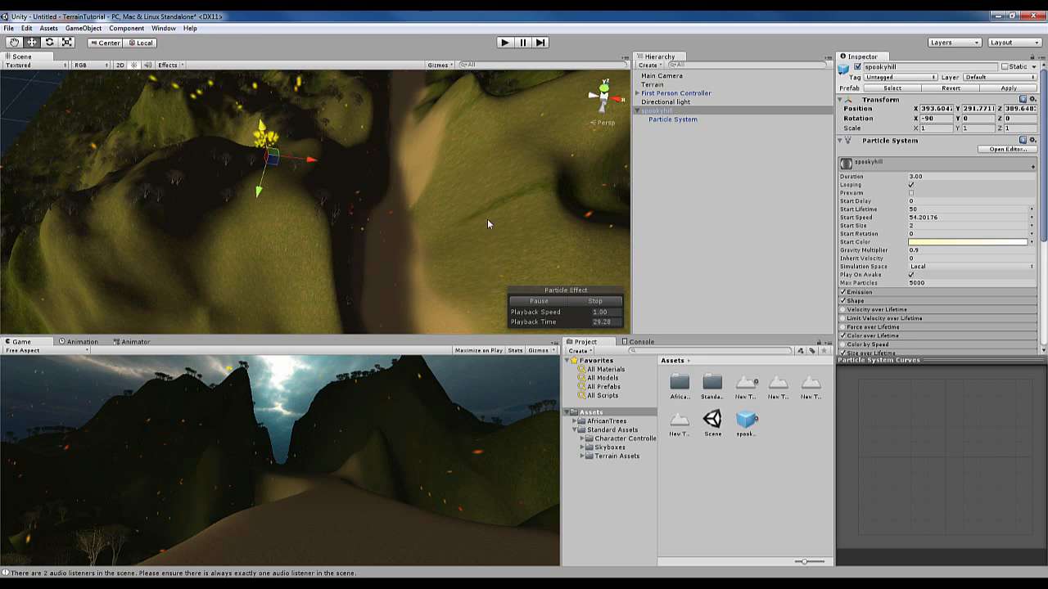
pyautogui.moveTo(487, 218); pyautogui.dragTo(467, 138, button='right')
pyautogui.keyDown('alt'); pyautogui.moveTo(468, 138); pyautogui.dragTo(392, 77); pyautogui.keyUp('alt')
pyautogui.scroll(-10, 385, 124)
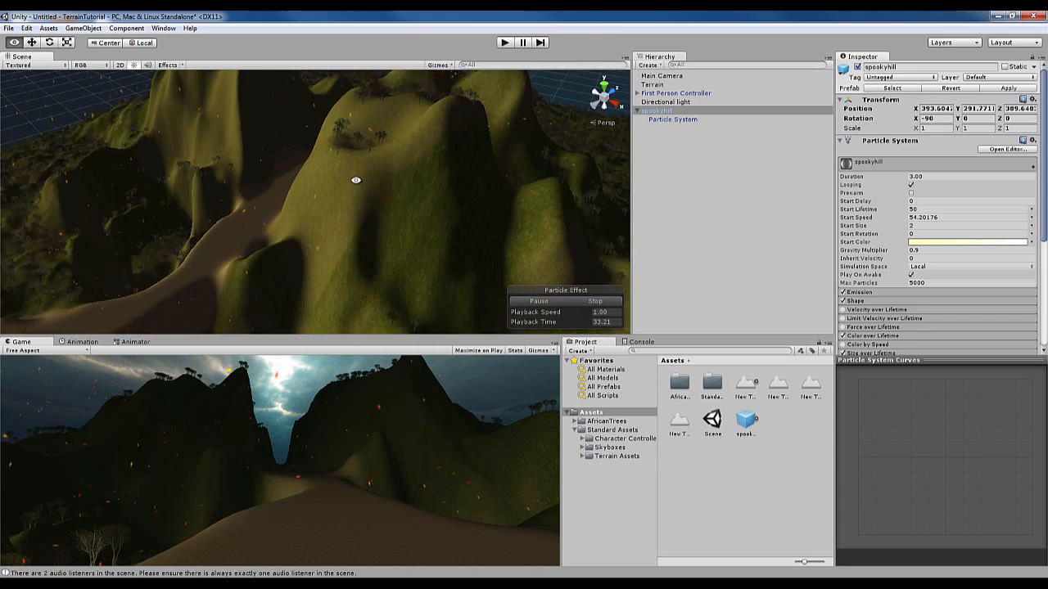
pyautogui.keyDown('alt'); pyautogui.moveTo(367, 192); pyautogui.dragTo(374, 219); pyautogui.keyUp('alt')
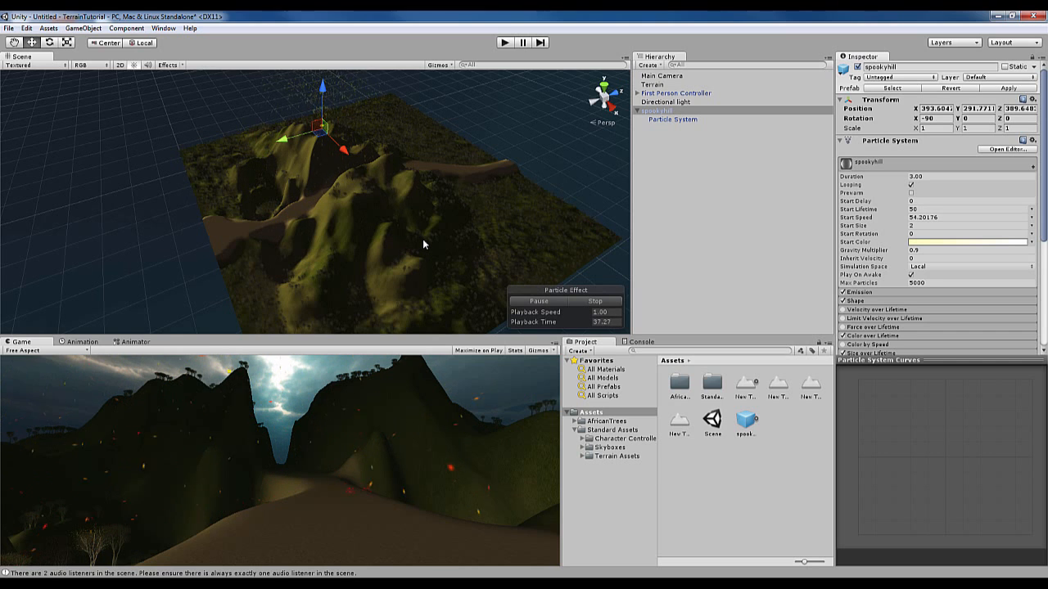